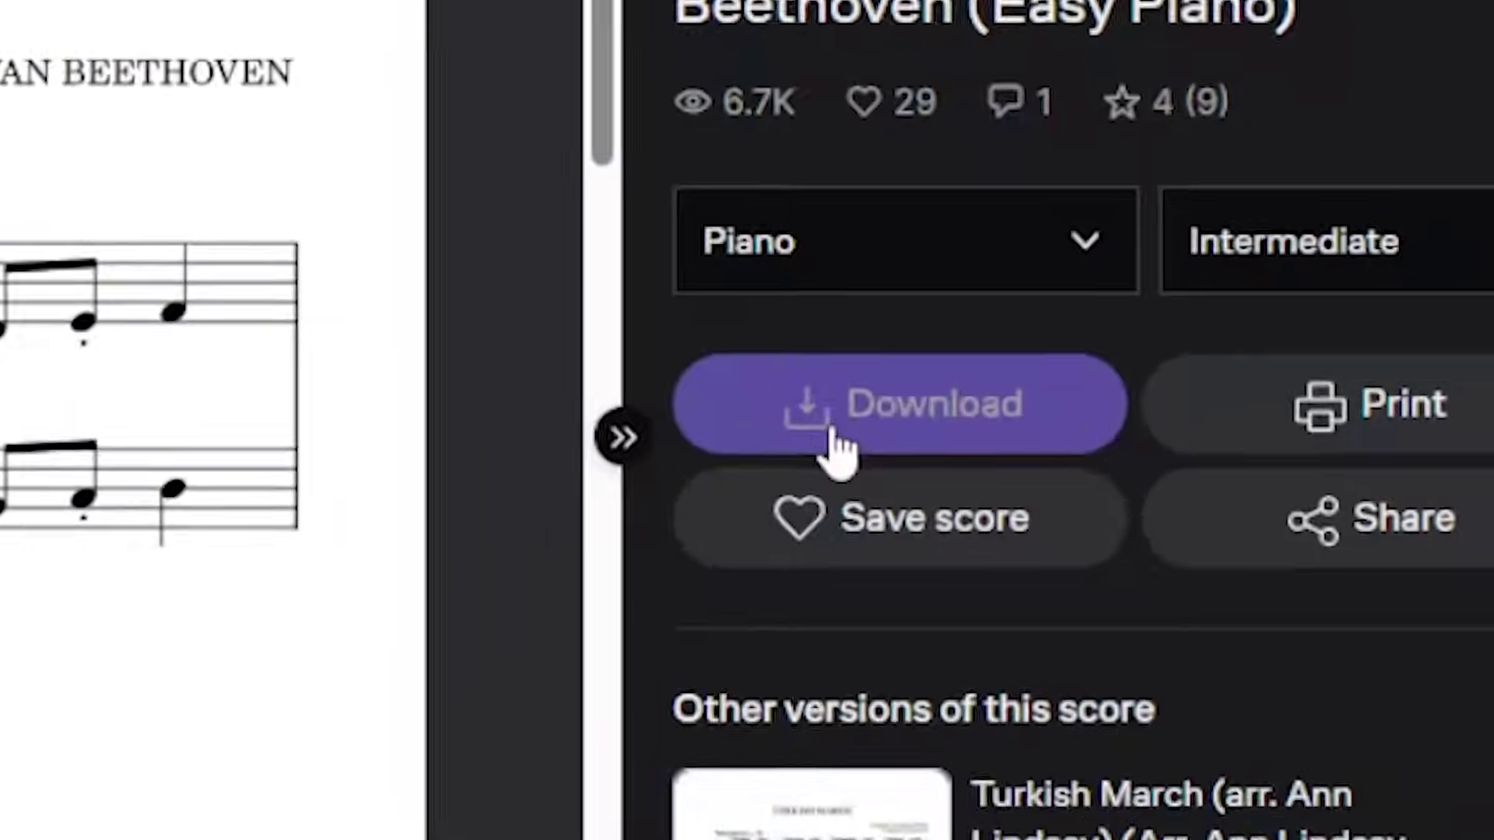
Step: Try downloading the Turkish March (Easy Piano) score from its MuseScore page
{"action": "left_click", "coordinate": [1092, 450]}
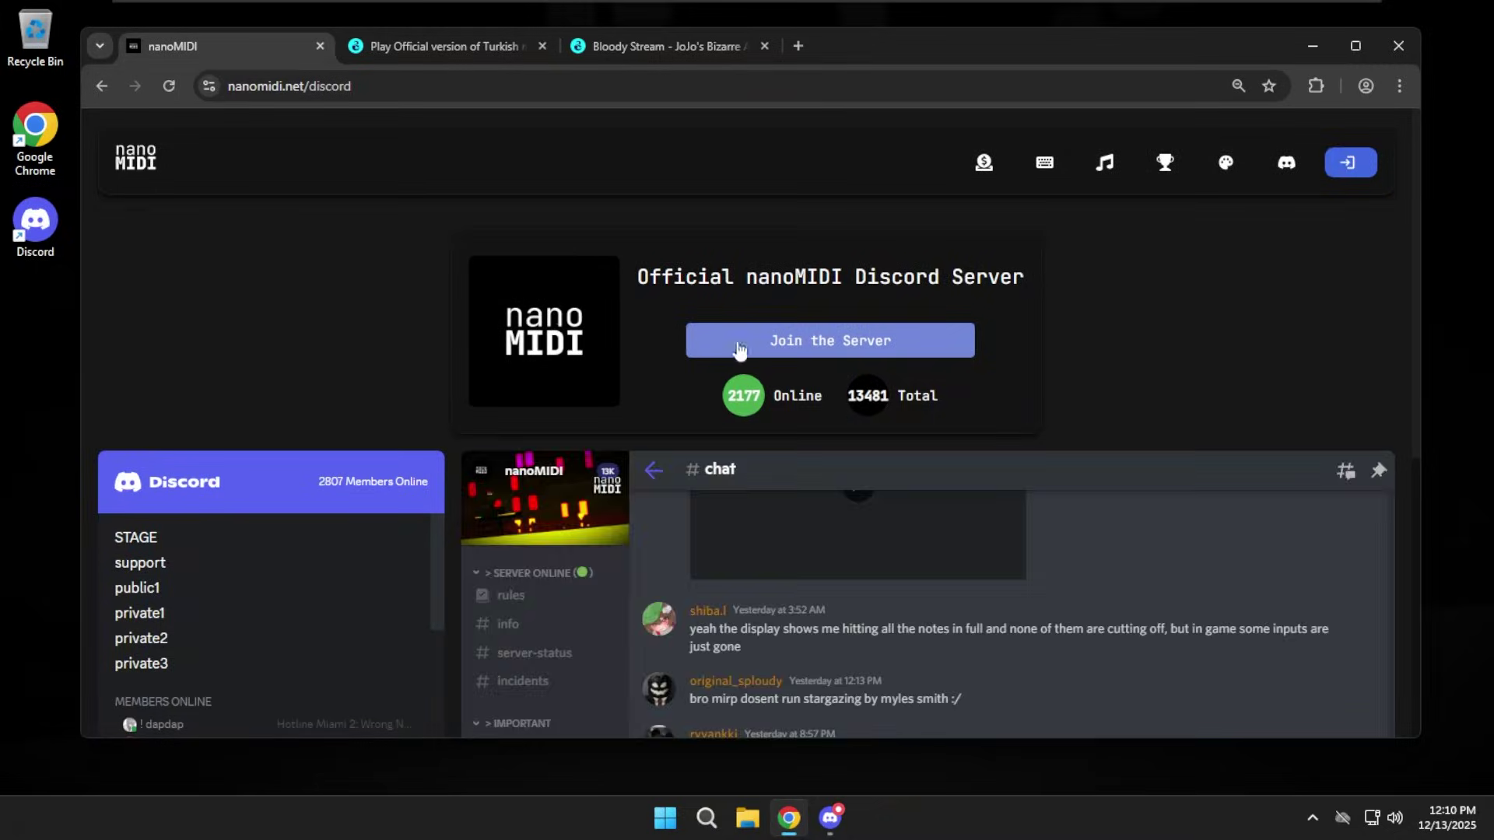
Step: Join the nanoMIDI Discord server, finishing onboarding with Musescore Downloader selected
{"action": "left_click", "coordinate": [739, 343]}
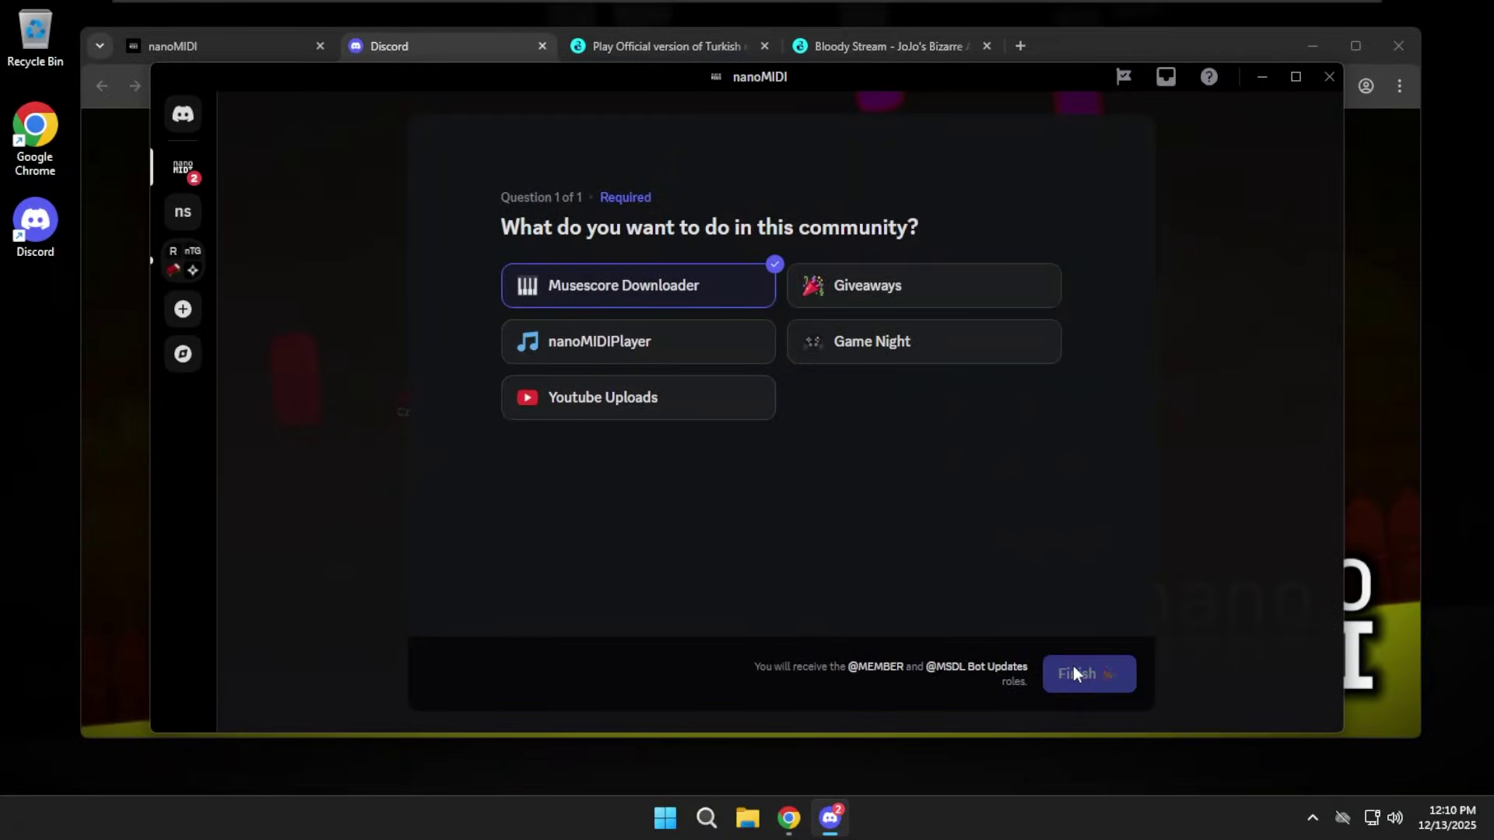
{"action": "left_click", "coordinate": [1075, 673]}
{"action": "left_click", "coordinate": [1075, 671]}
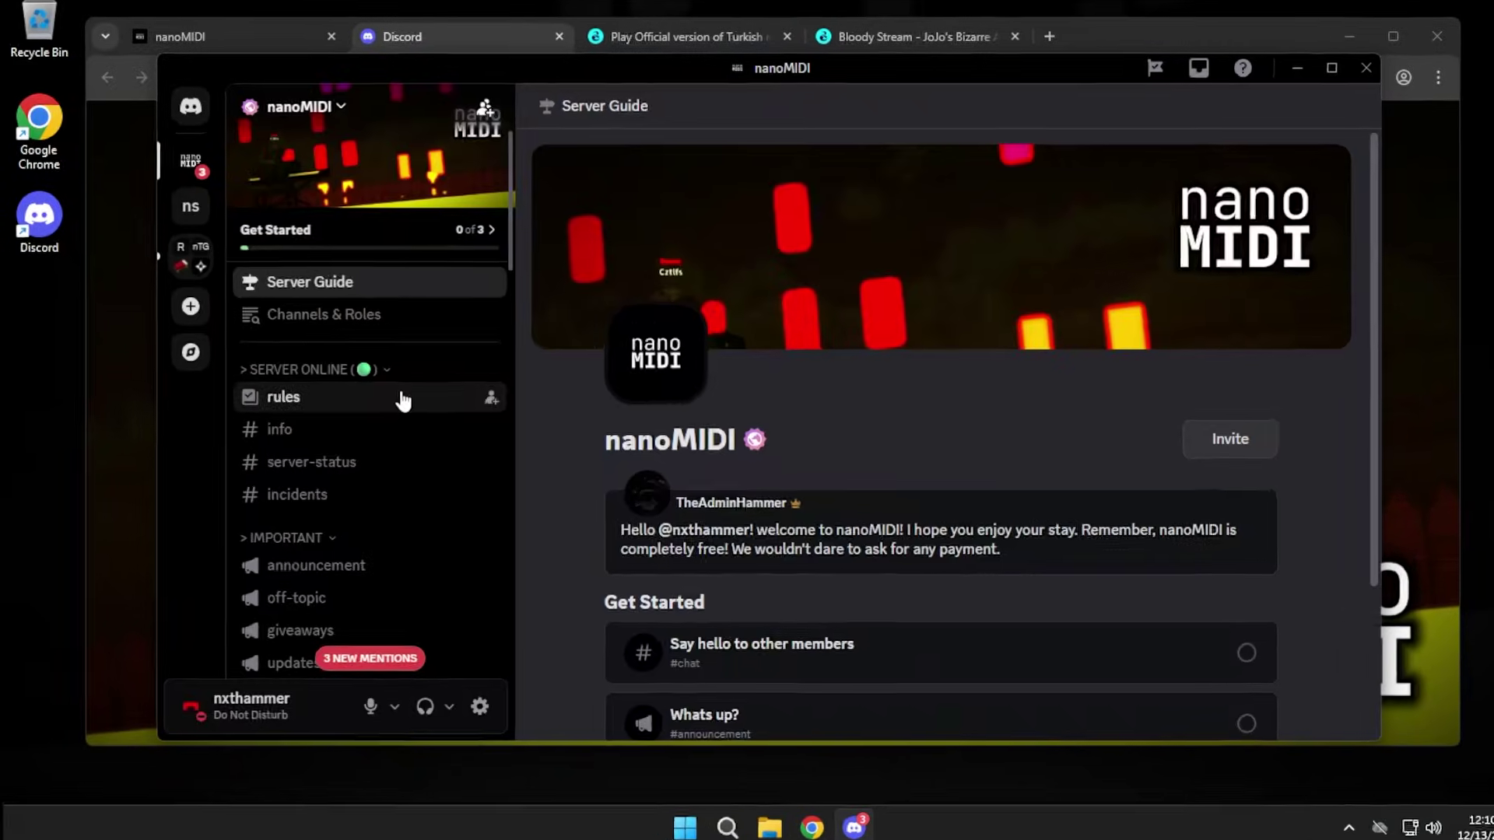
{"action": "scroll", "coordinate": [402, 401], "scroll_direction": "down", "scroll_amount": 10}
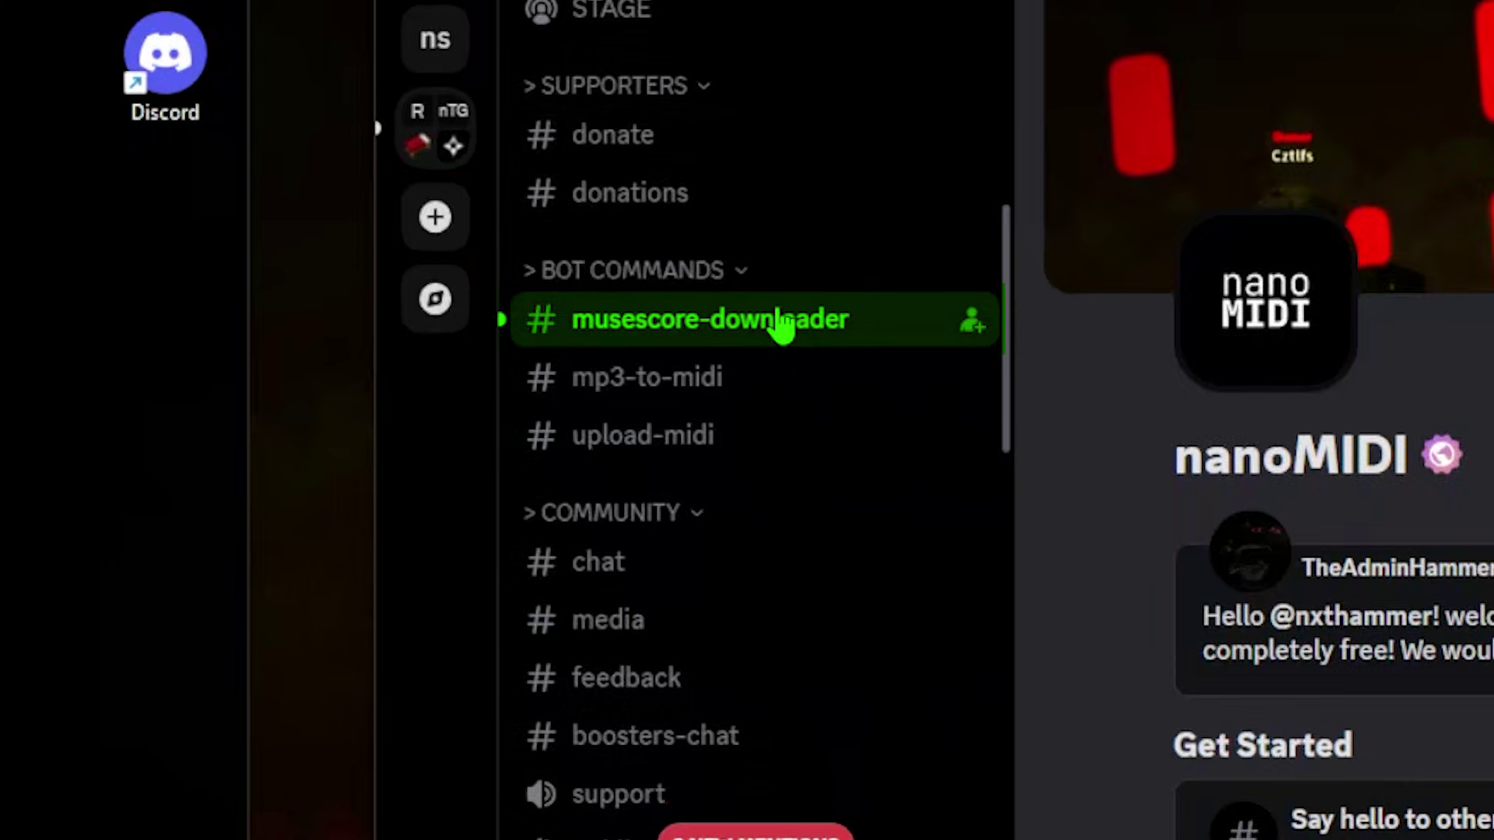
Step: Start a /msdl command in the #musescore-downloader channel
{"action": "left_click", "coordinate": [782, 327]}
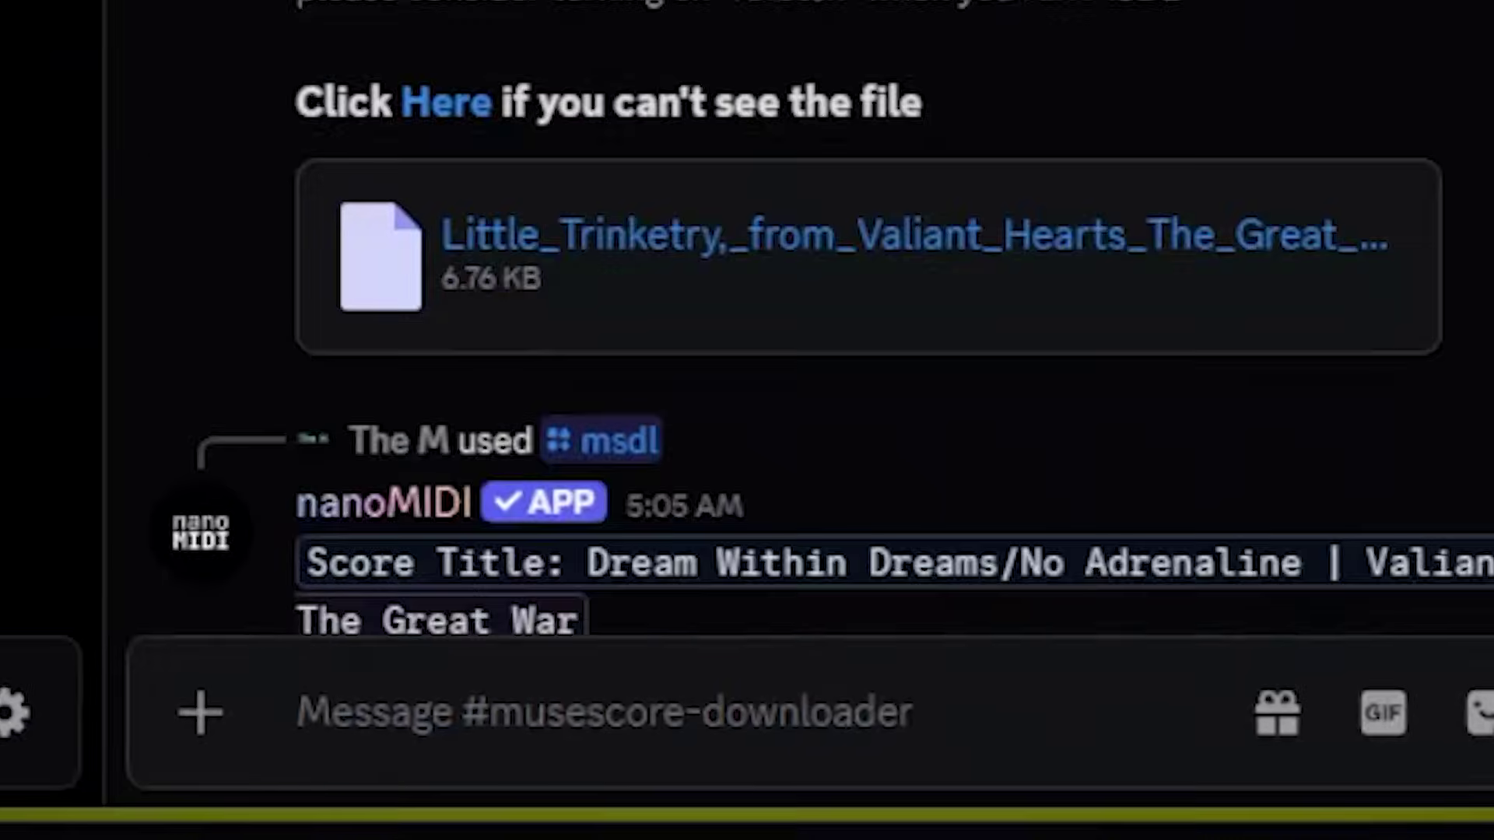
{"action": "scroll", "coordinate": [856, 350], "scroll_direction": "down", "scroll_amount": 5}
{"action": "type", "text": "/msdl"}
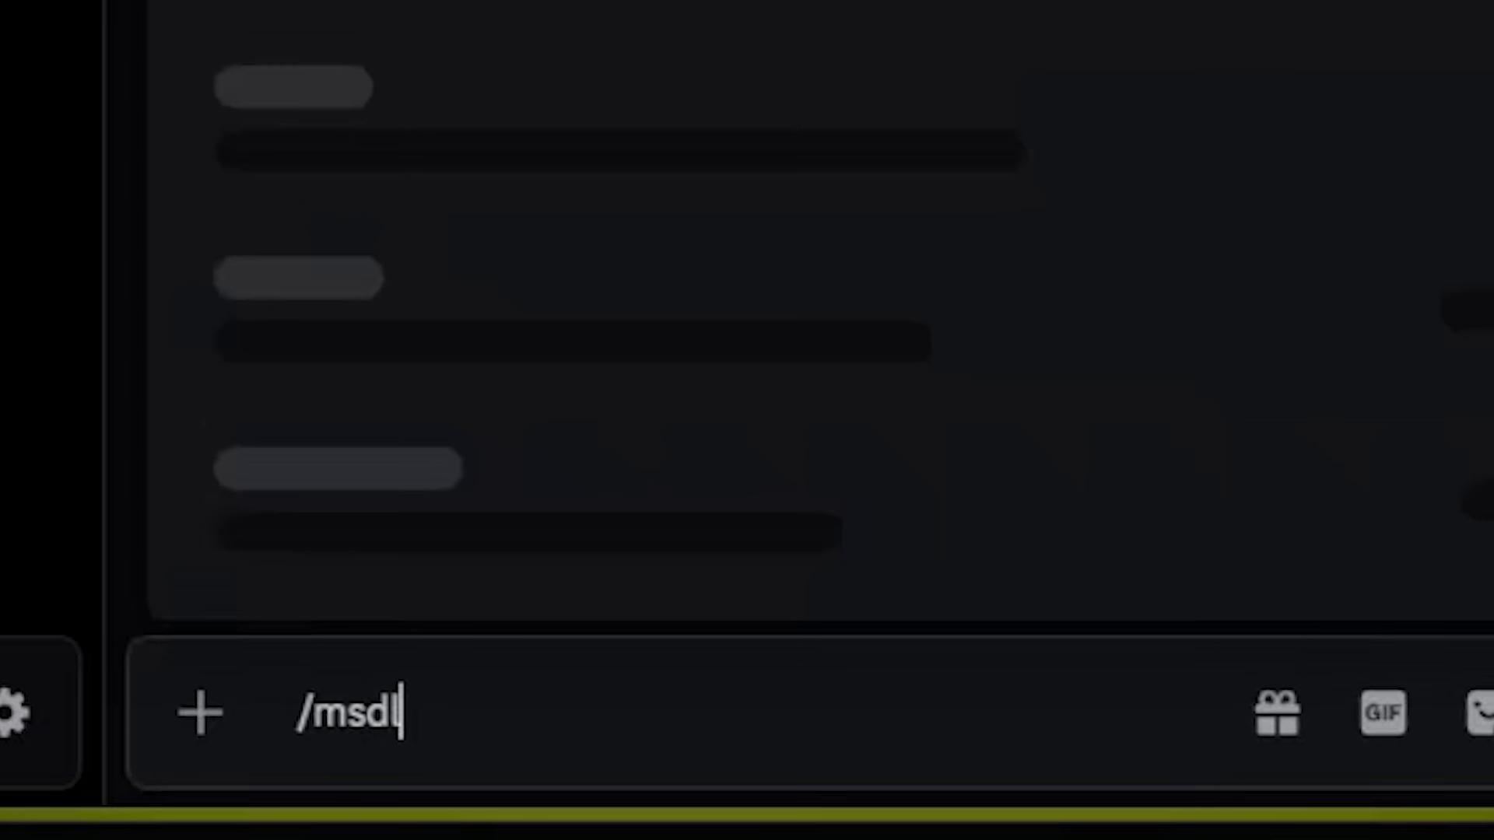
{"action": "left_click", "coordinate": [976, 554]}
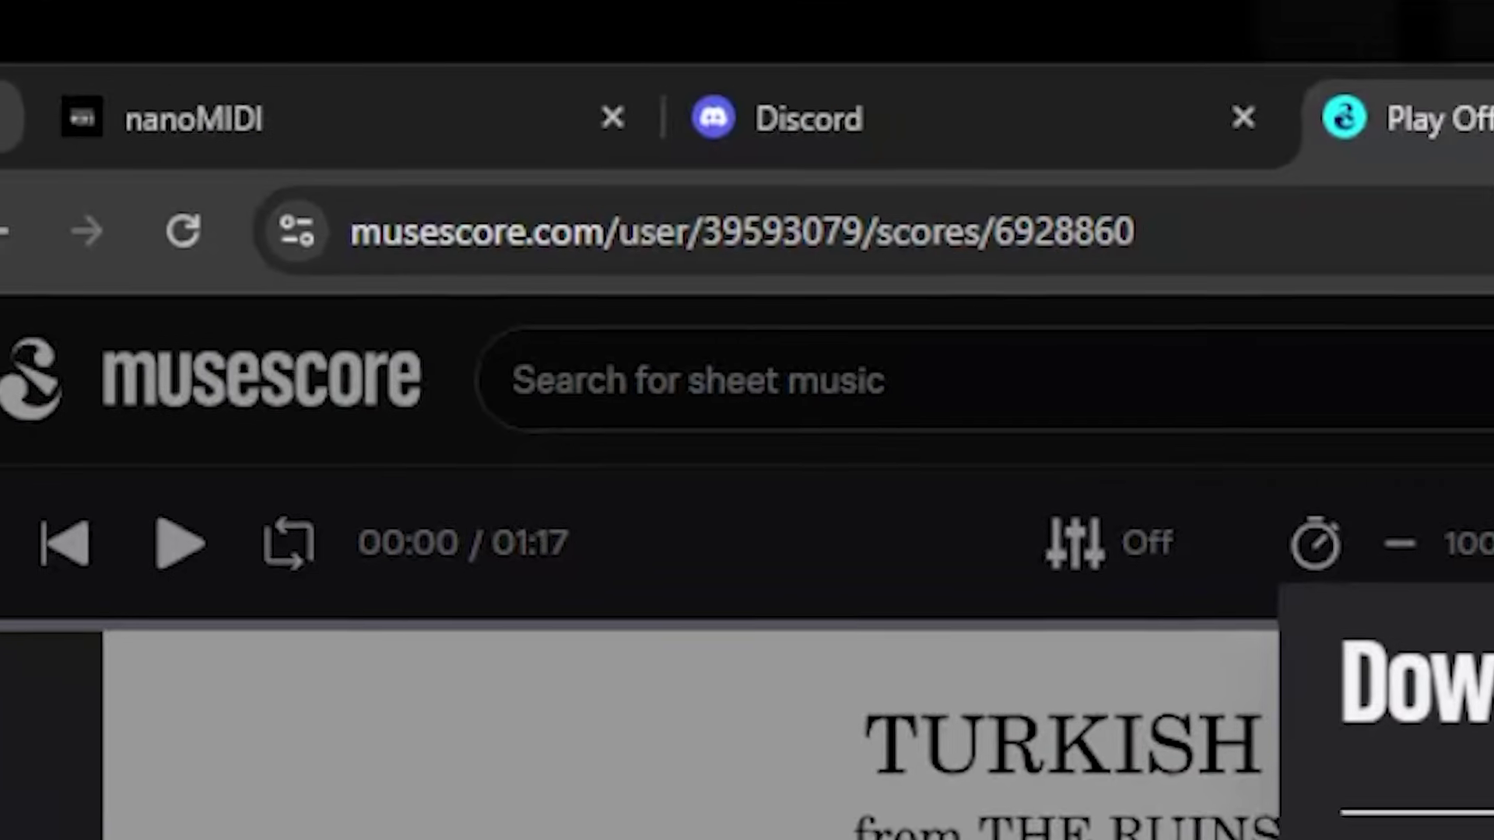
Step: Send /msdl with the copied Turkish March URL as score_url and type MIDI (.mid)
{"action": "key", "text": "ctrl+l"}
{"action": "key", "text": "ctrl+c"}
{"action": "key", "text": "ctrl+shift+Tab"}
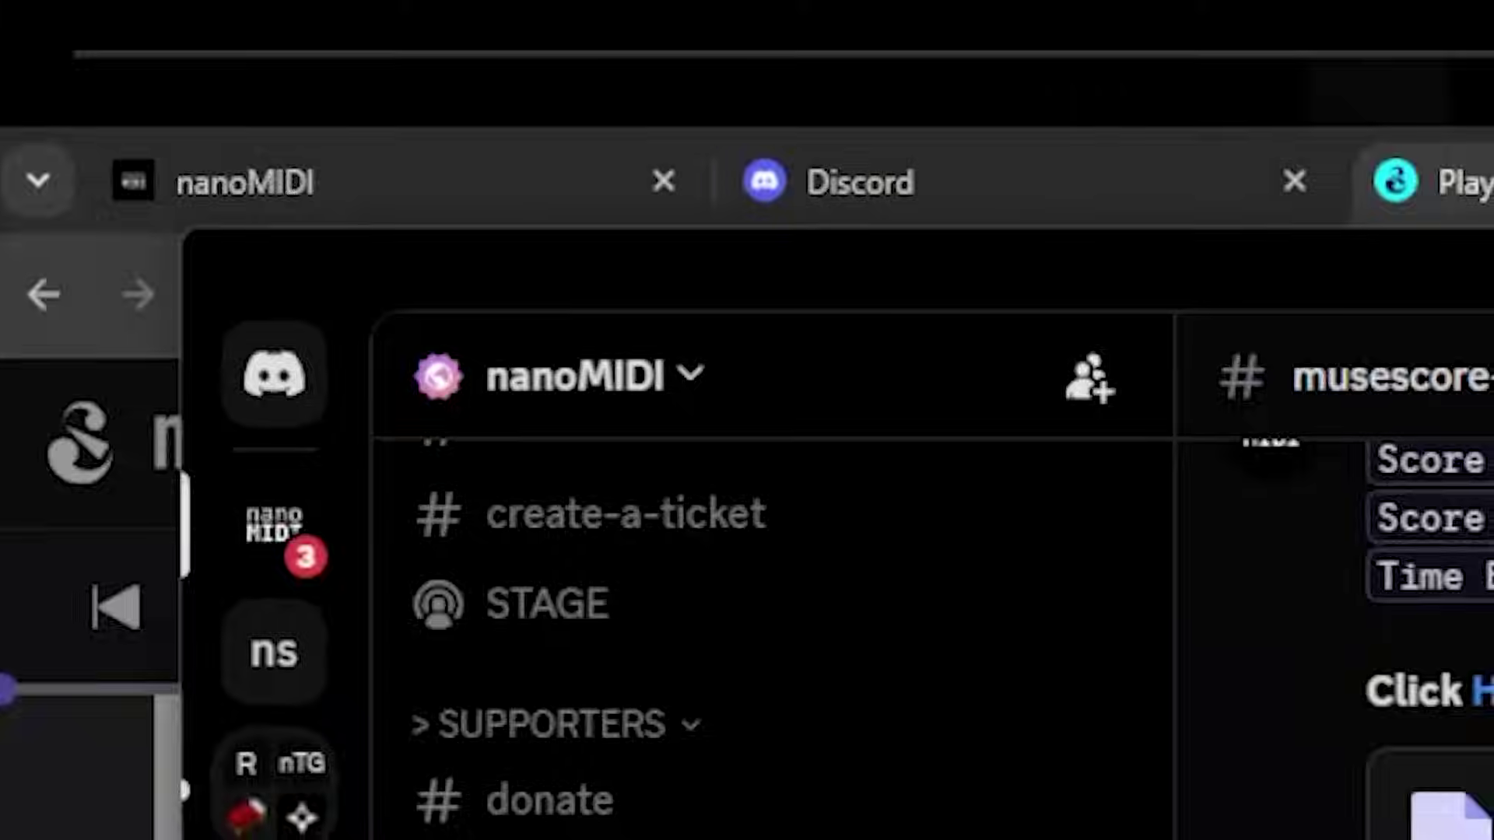
{"action": "key", "text": "ctrl+v"}
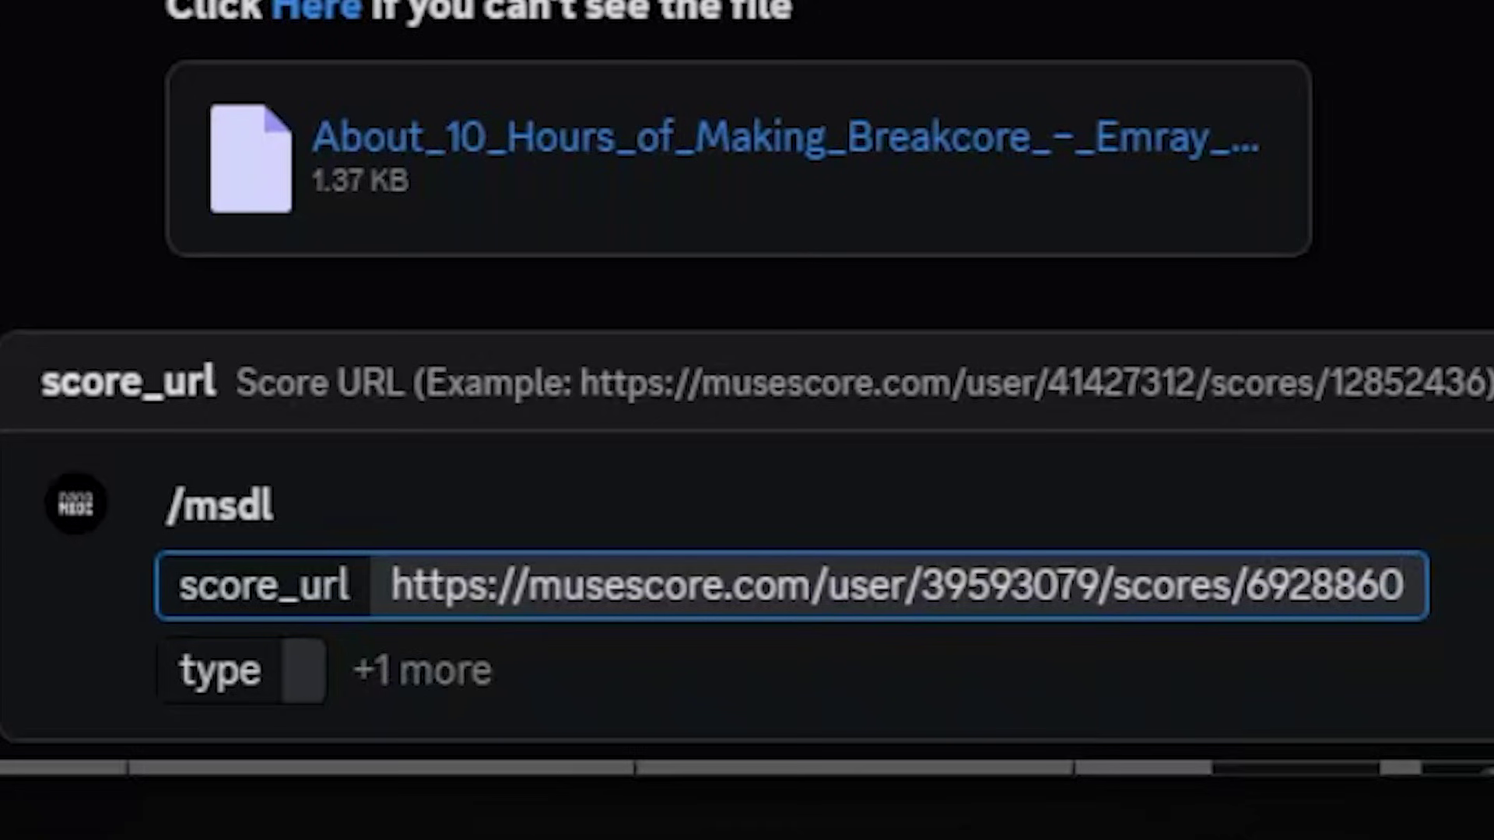
{"action": "key", "text": "Tab"}
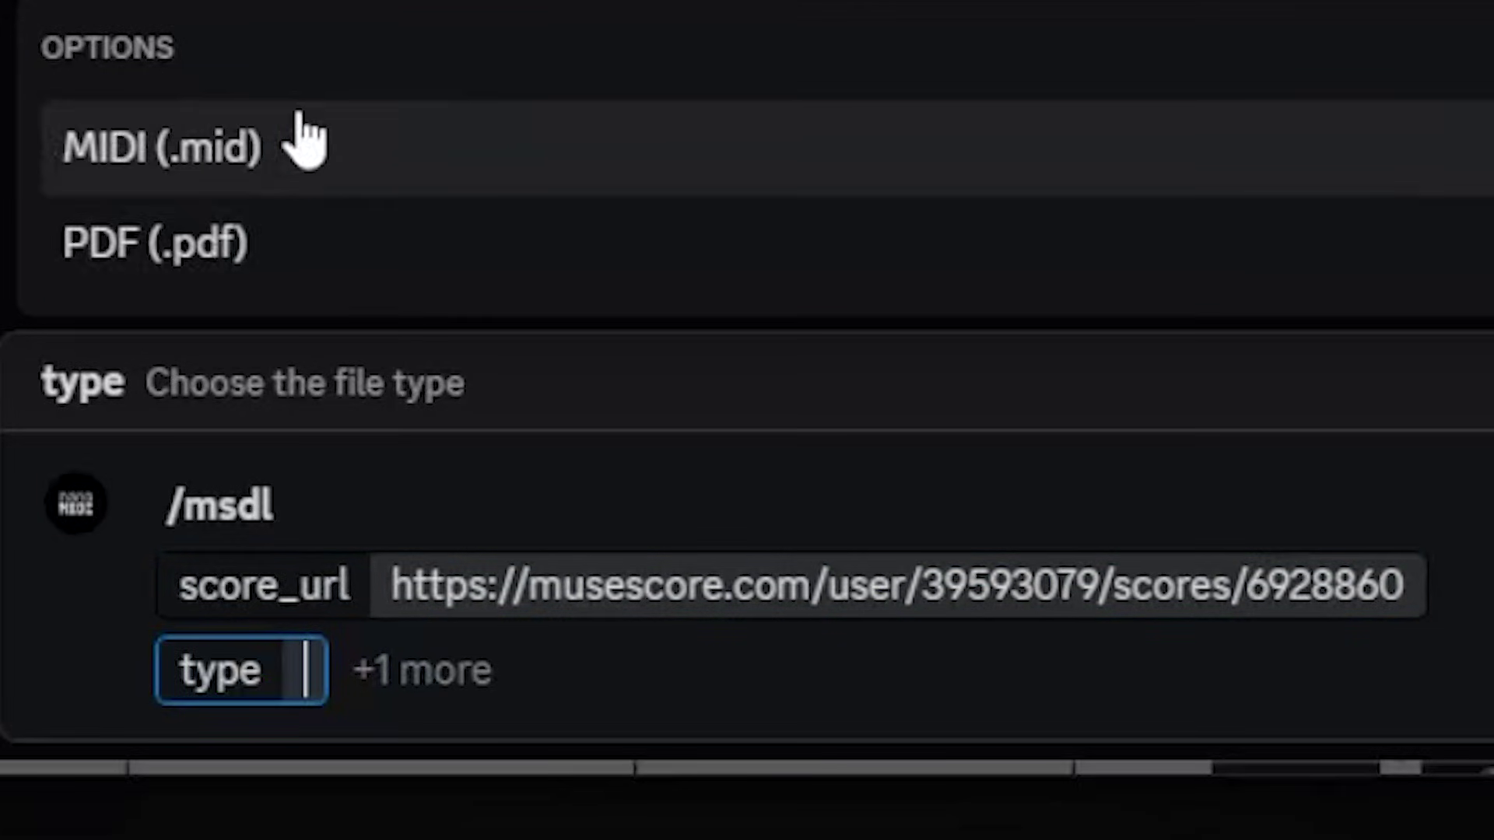
{"action": "left_click", "coordinate": [300, 136]}
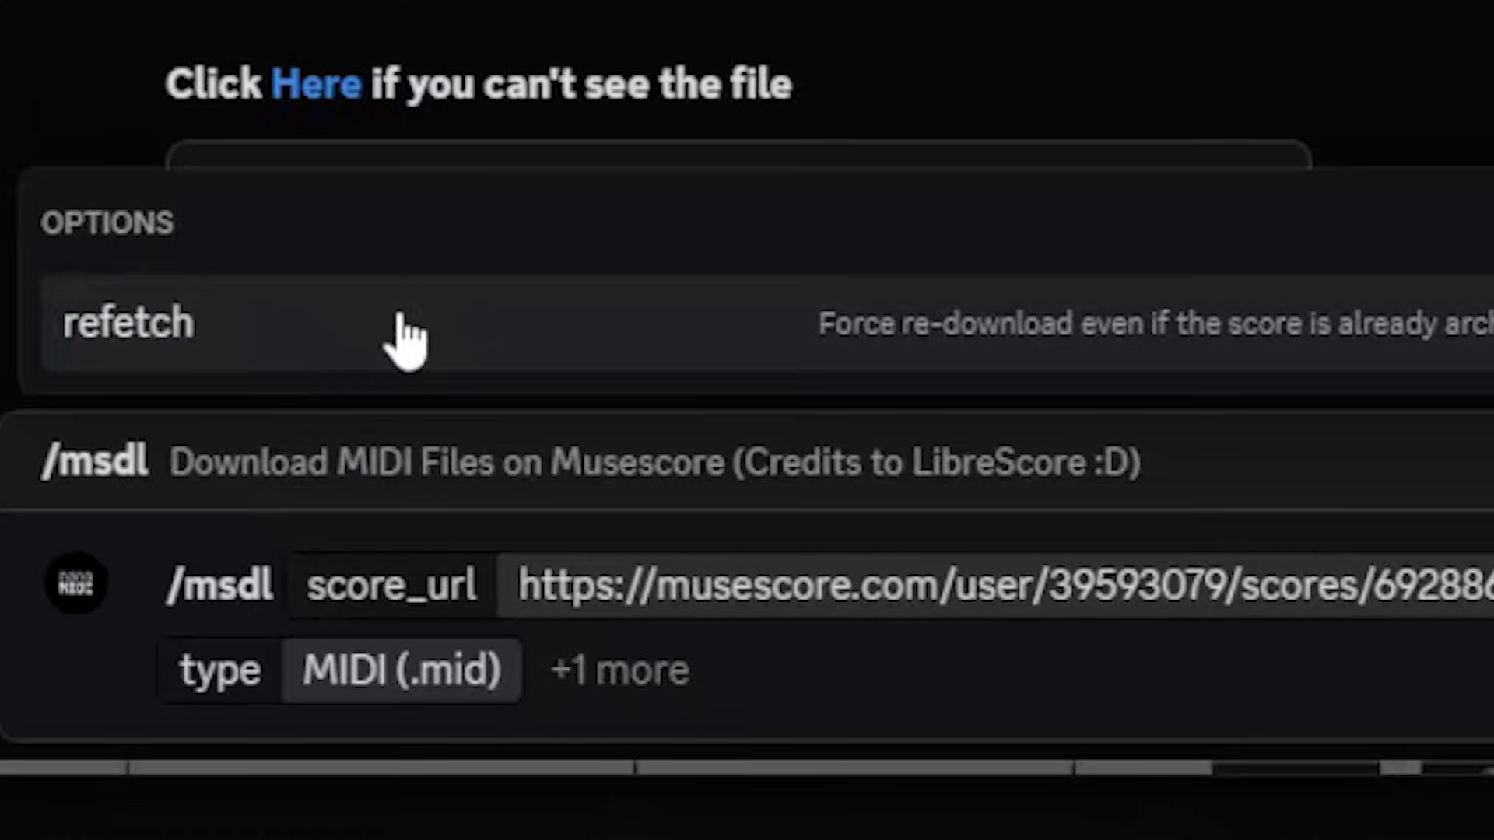
{"action": "key", "text": "Return"}
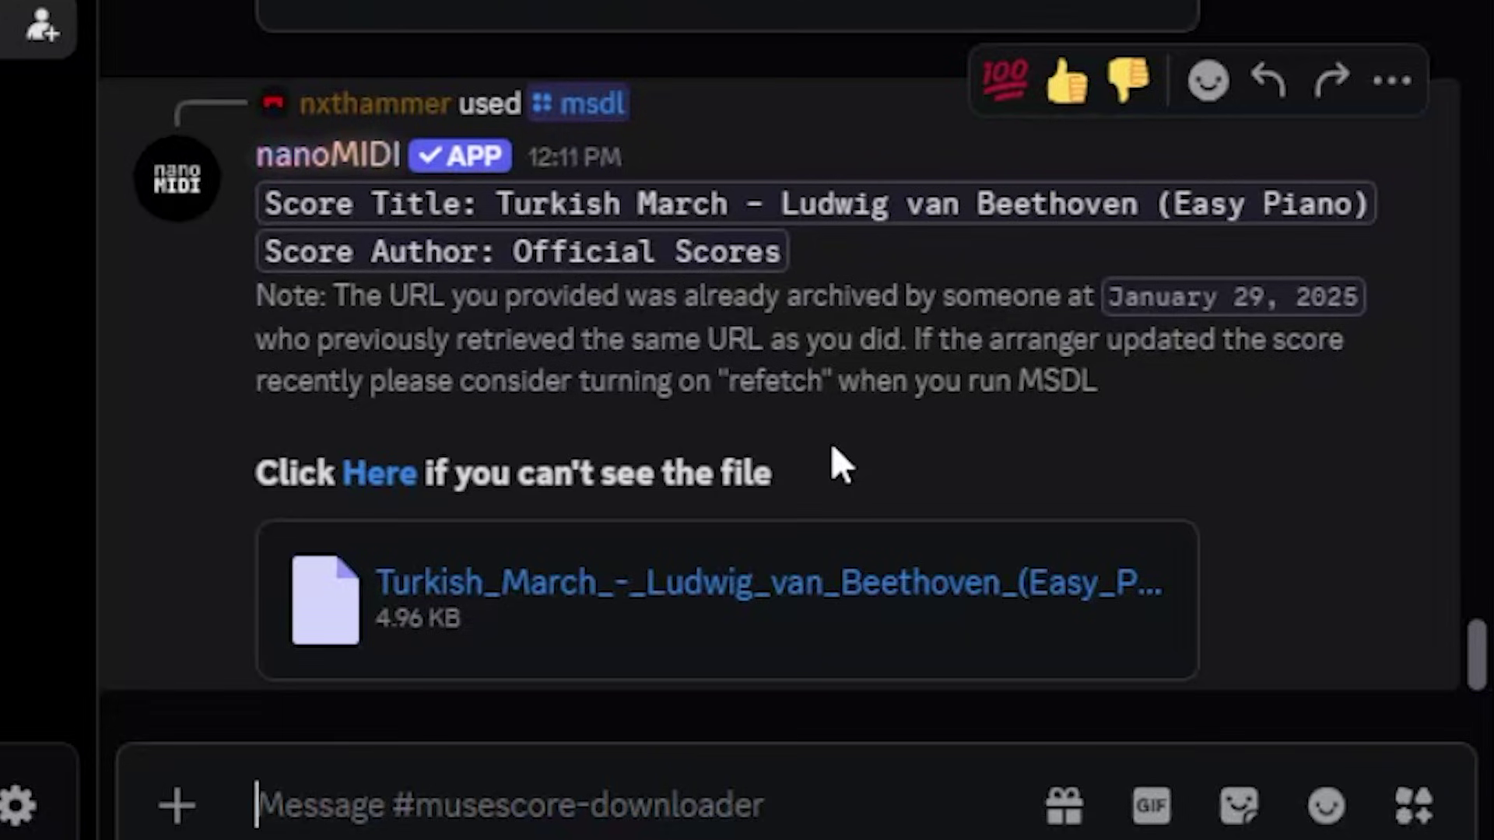
Step: Resend /msdl with refetch set to True and confirm the bot's reply
{"action": "left_click_drag", "start_coordinate": [1171, 389], "coordinate": [912, 362]}
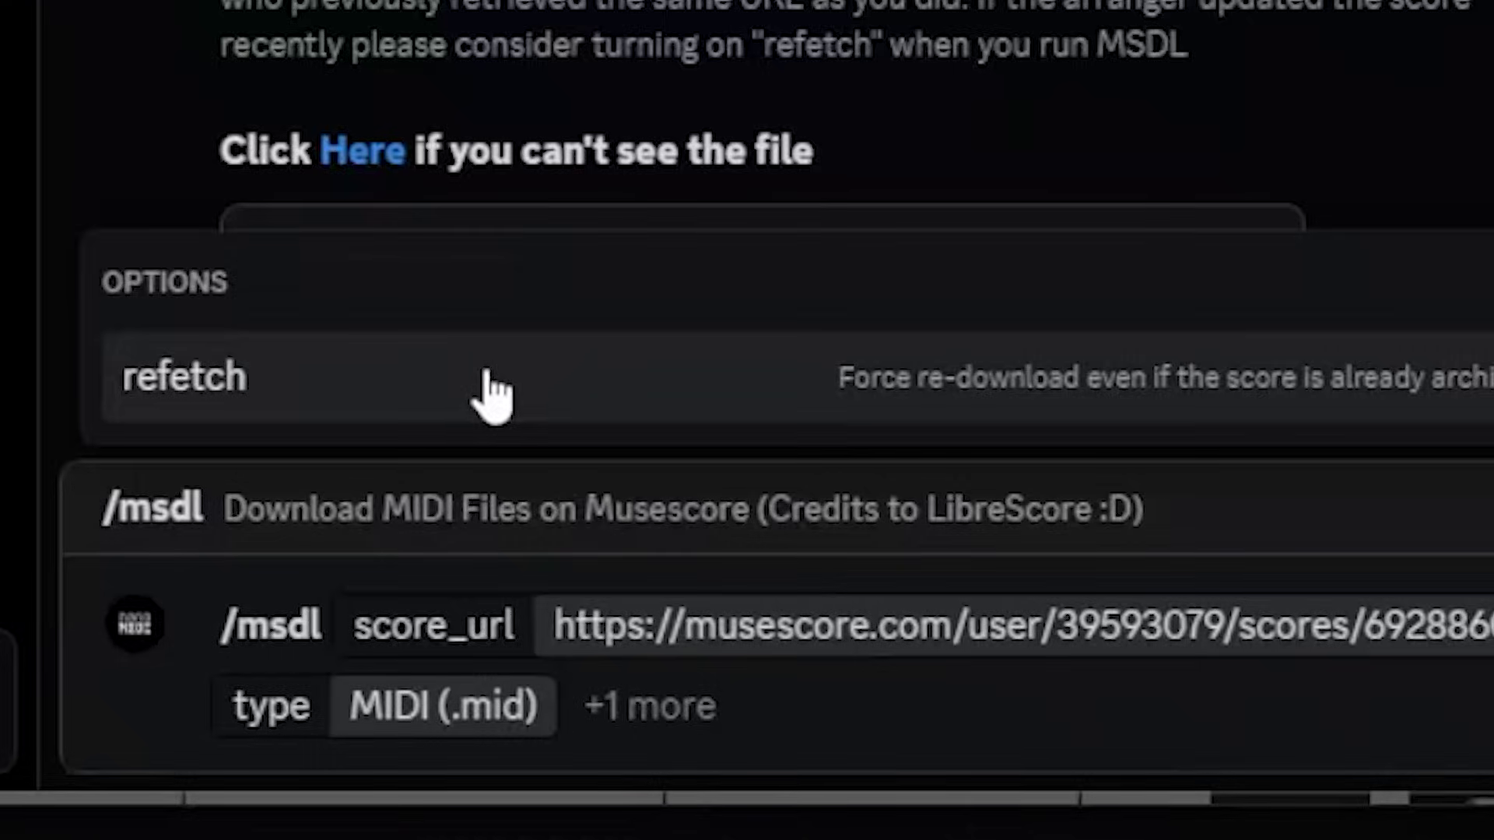
{"action": "left_click", "coordinate": [491, 390]}
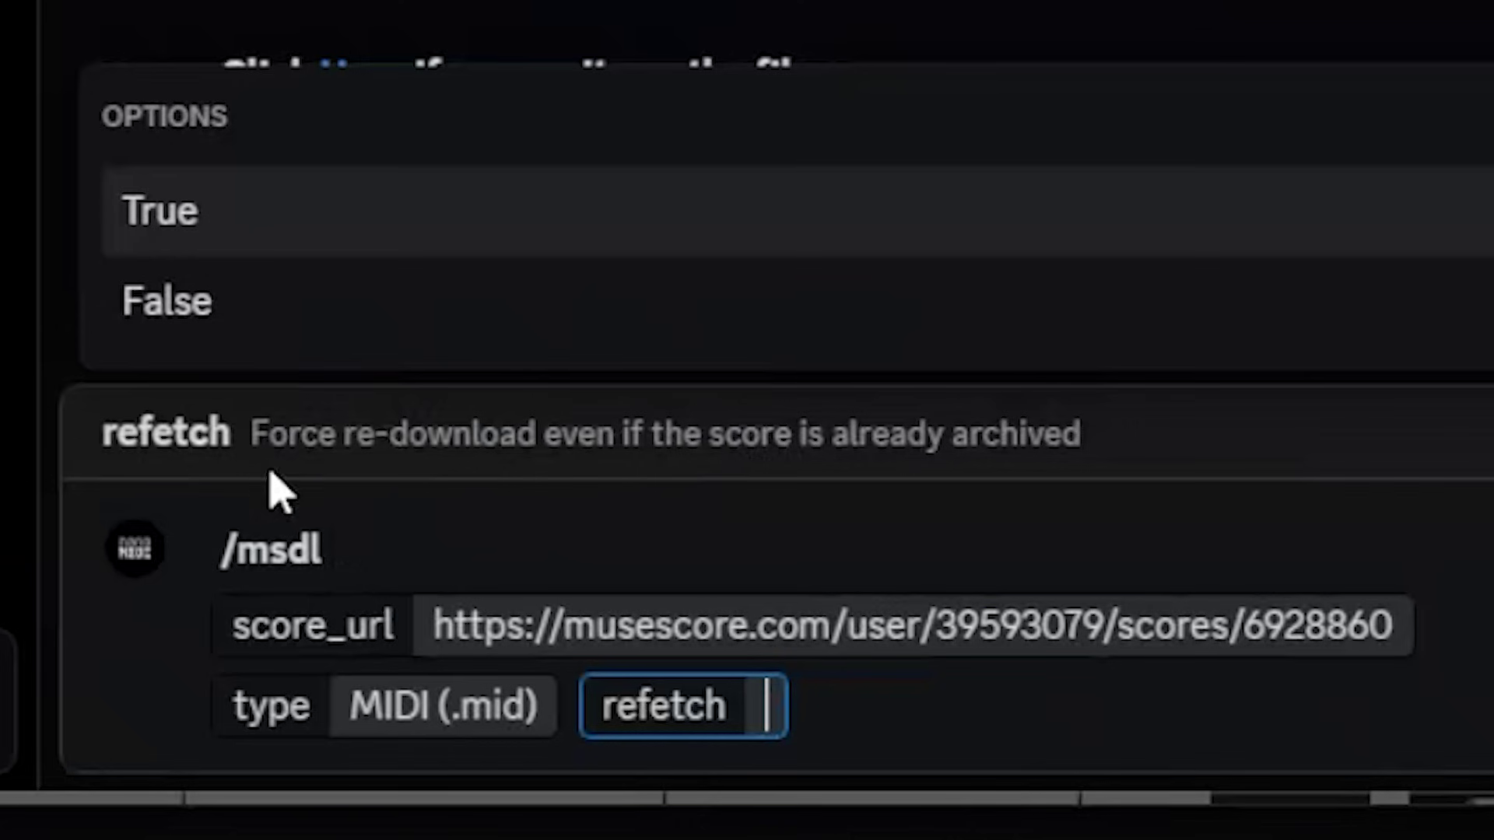
{"action": "left_click", "coordinate": [316, 222]}
{"action": "key", "text": "Return"}
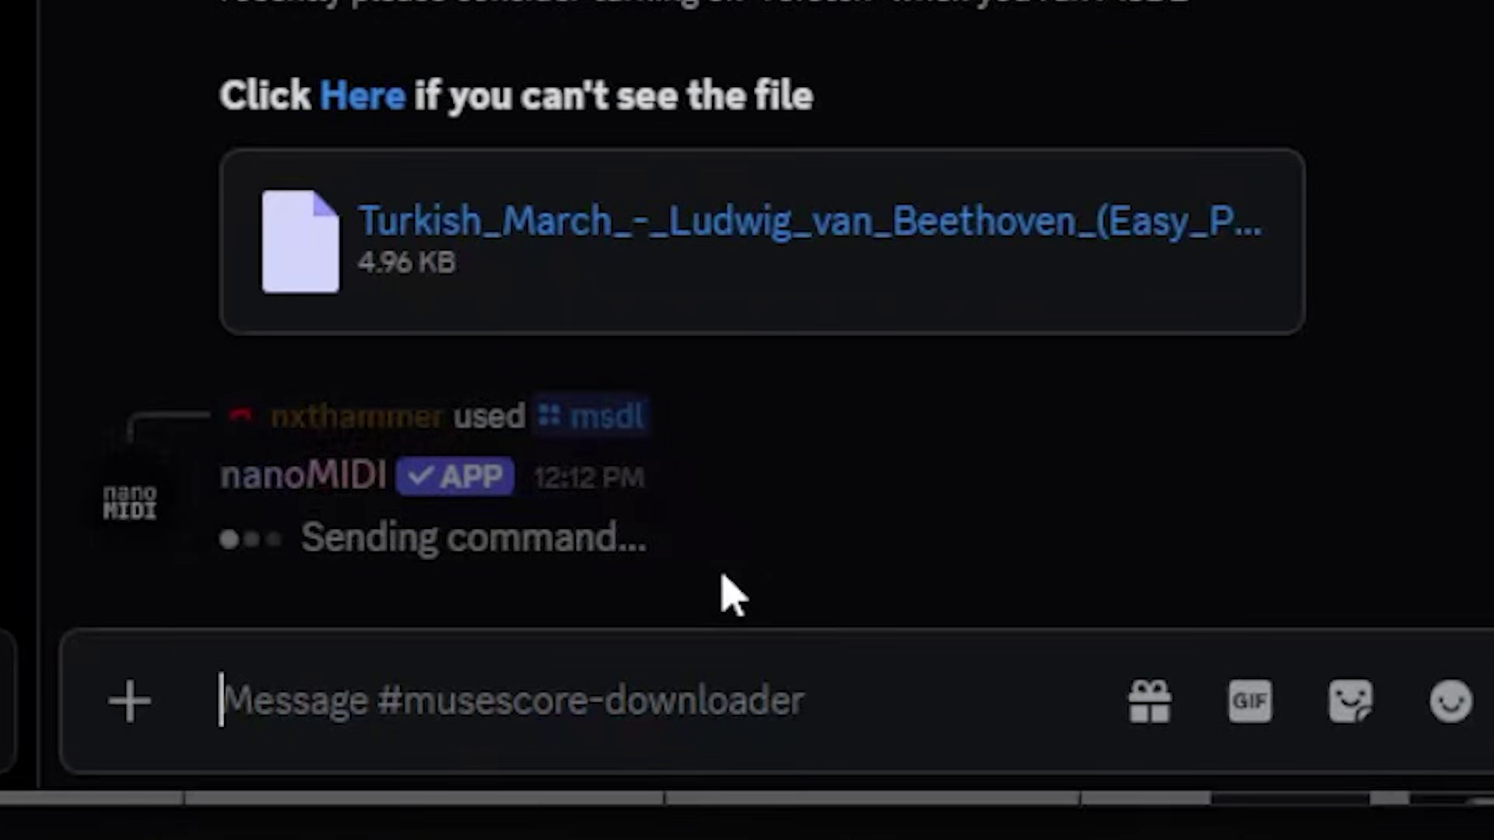
{"action": "left_click", "coordinate": [327, 516]}
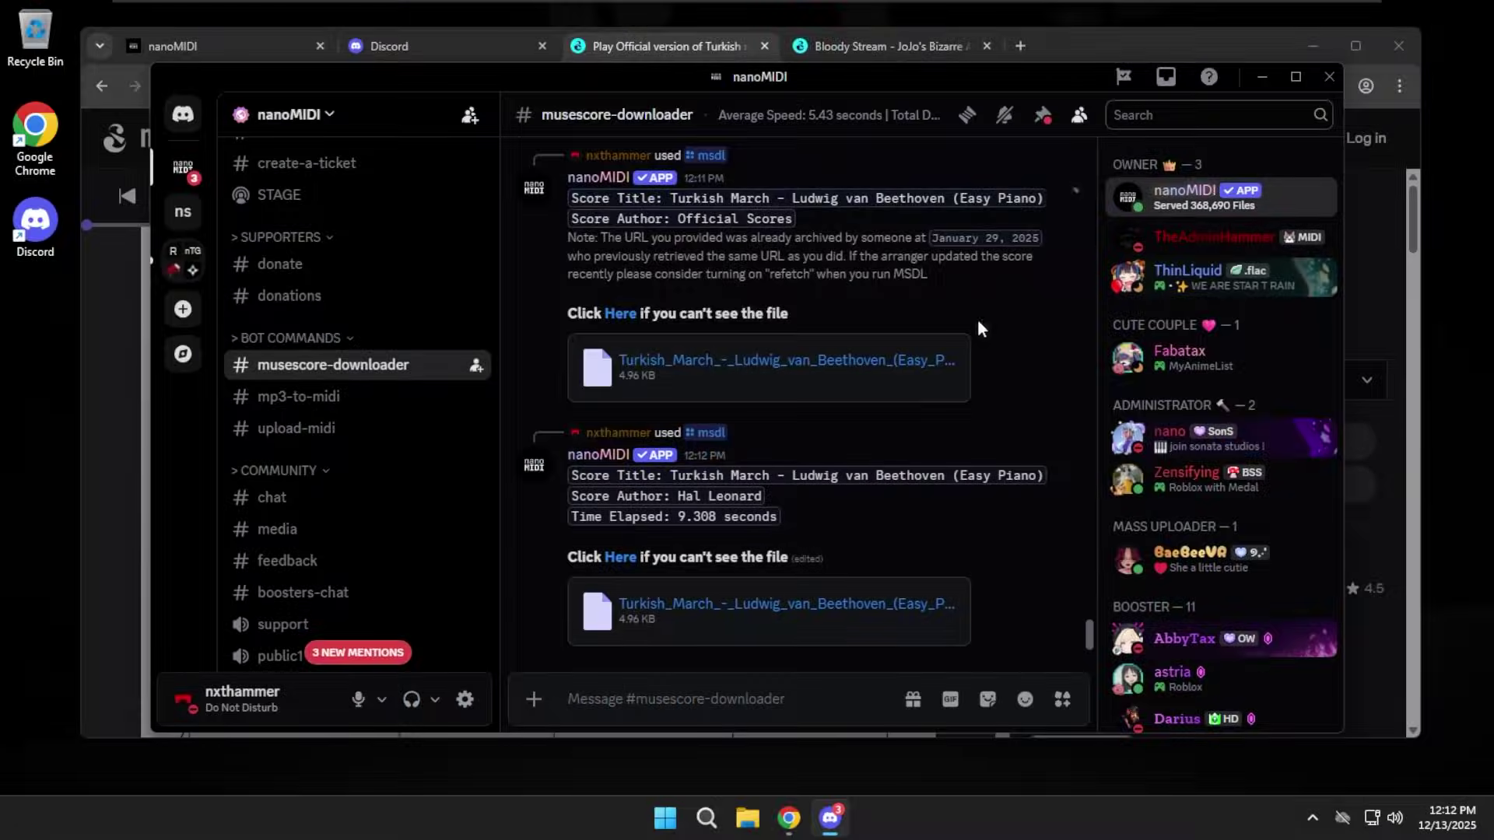
Step: Add the nanoMIDI app to your own server and authorize it
{"action": "left_click", "coordinate": [1184, 191]}
{"action": "left_click", "coordinate": [934, 425]}
{"action": "left_click", "coordinate": [710, 504]}
{"action": "scroll", "coordinate": [707, 507], "scroll_direction": "down", "scroll_amount": 3}
{"action": "left_click", "coordinate": [664, 640]}
{"action": "left_click", "coordinate": [698, 515]}
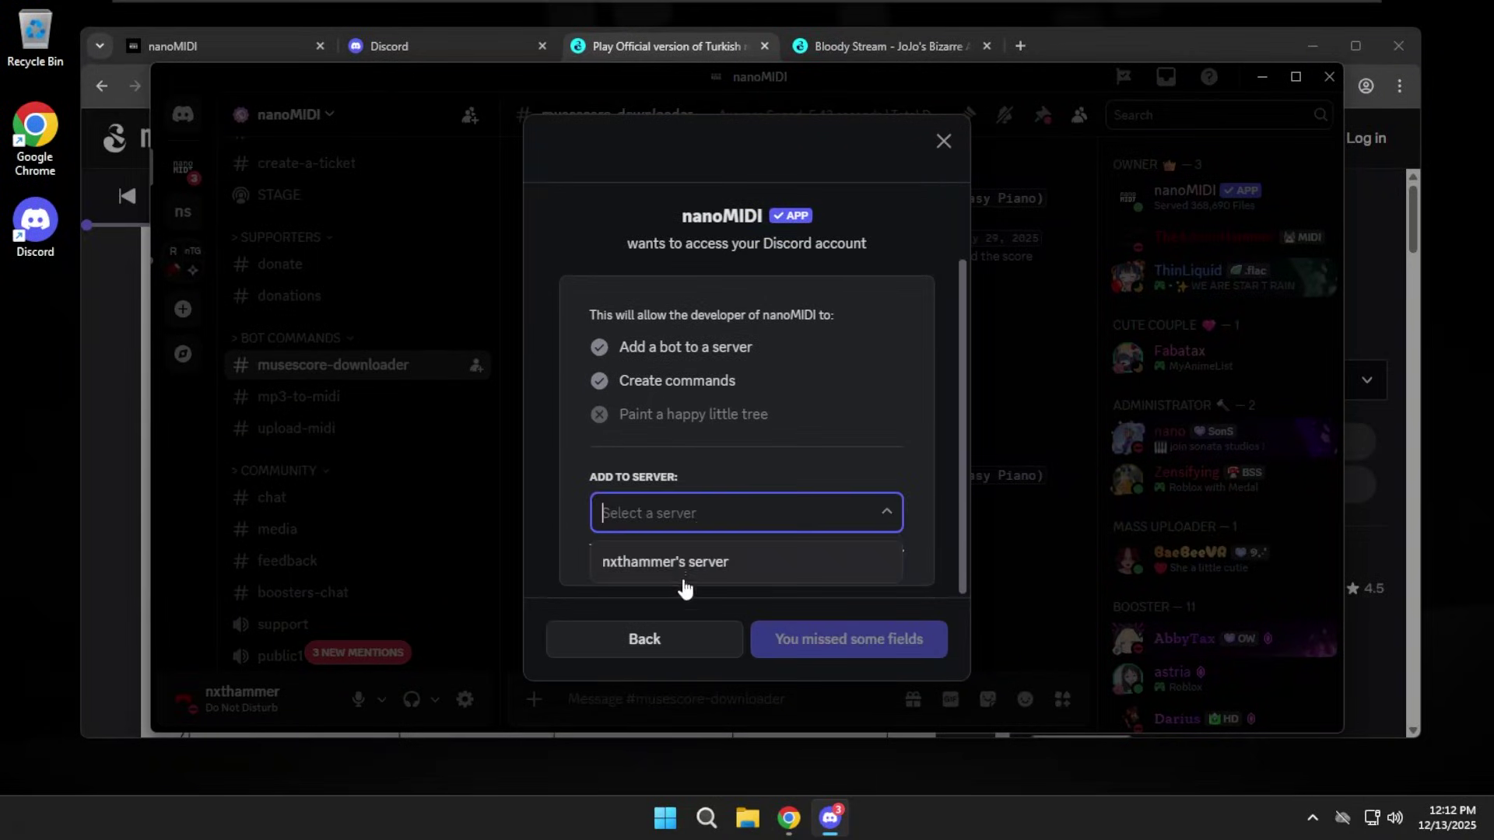
{"action": "left_click", "coordinate": [684, 562]}
{"action": "key", "text": "Return"}
{"action": "key", "text": "Return"}
{"action": "left_click", "coordinate": [873, 529]}
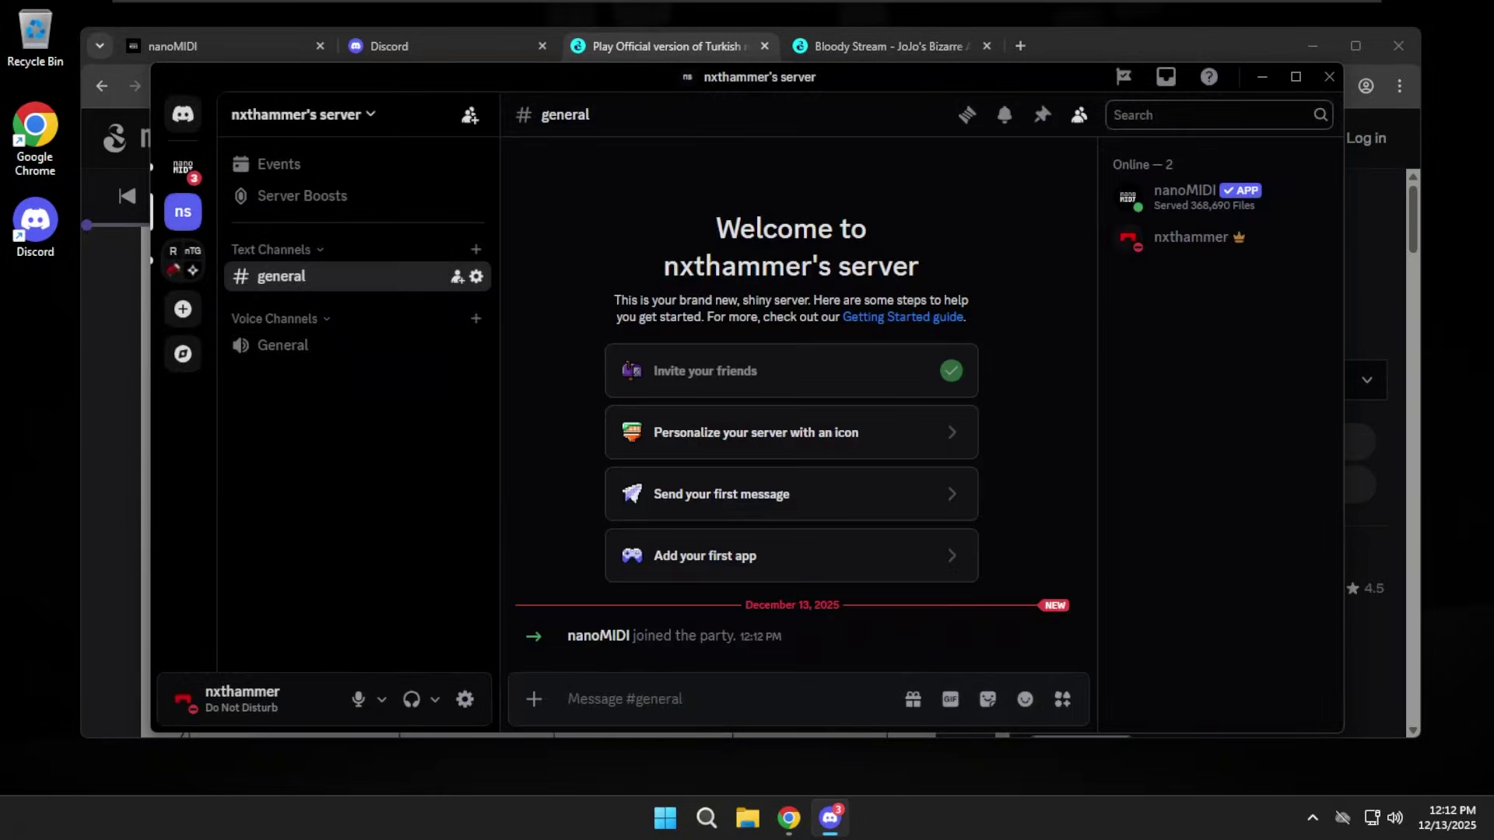
Step: Run /msdl there with the pasted Turkish March URL and MIDI type
{"action": "type", "text": "/msdl"}
{"action": "key", "text": "Return"}
{"action": "key", "text": "ctrl+v"}
{"action": "key", "text": "Tab"}
{"action": "key", "text": "Return"}
{"action": "key", "text": "Return"}
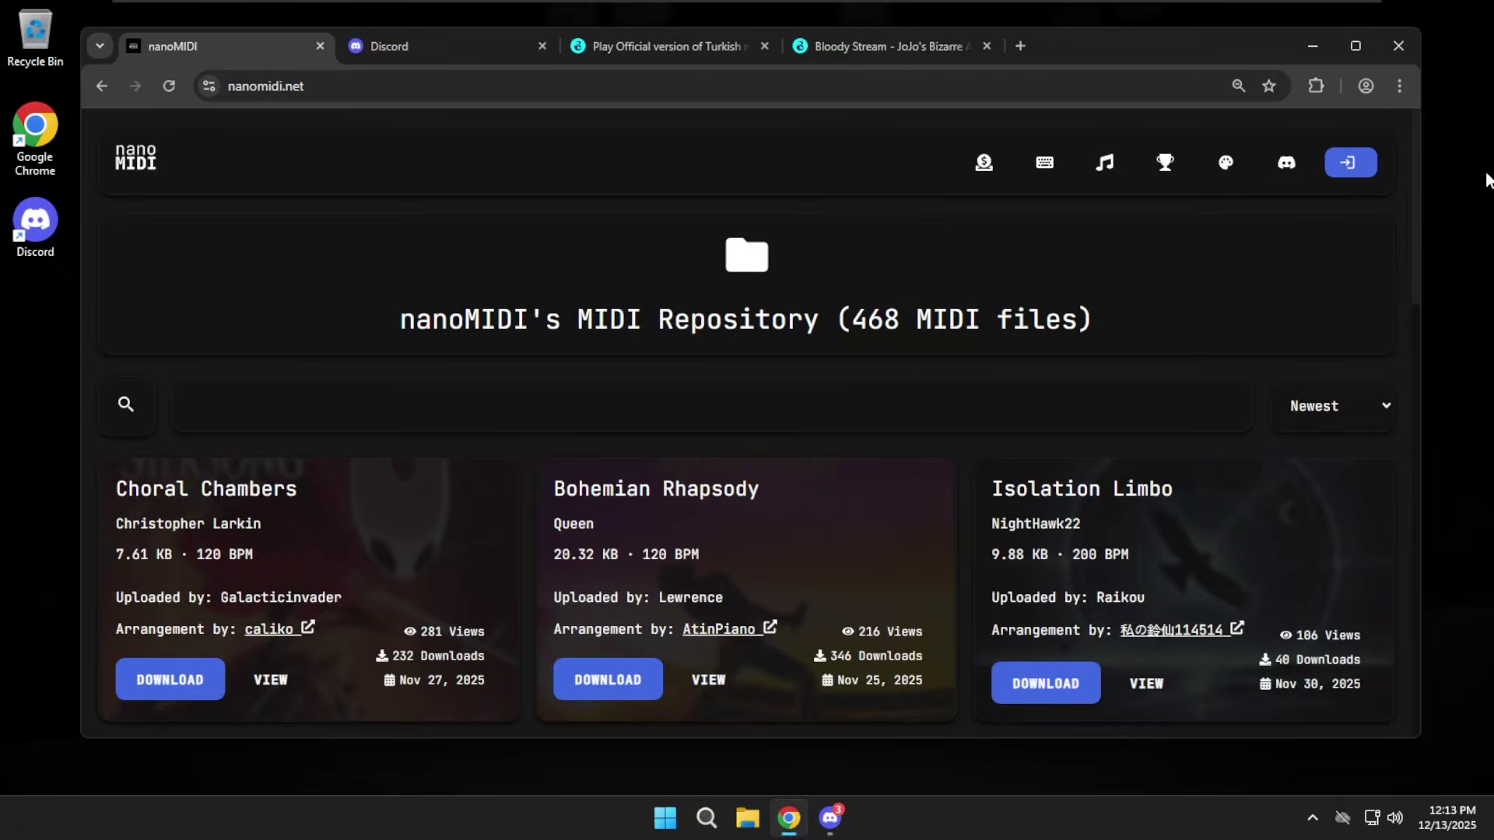
Step: Go from the nanomidi.net home page to its Musescore Downloader page
{"action": "left_click", "coordinate": [305, 85]}
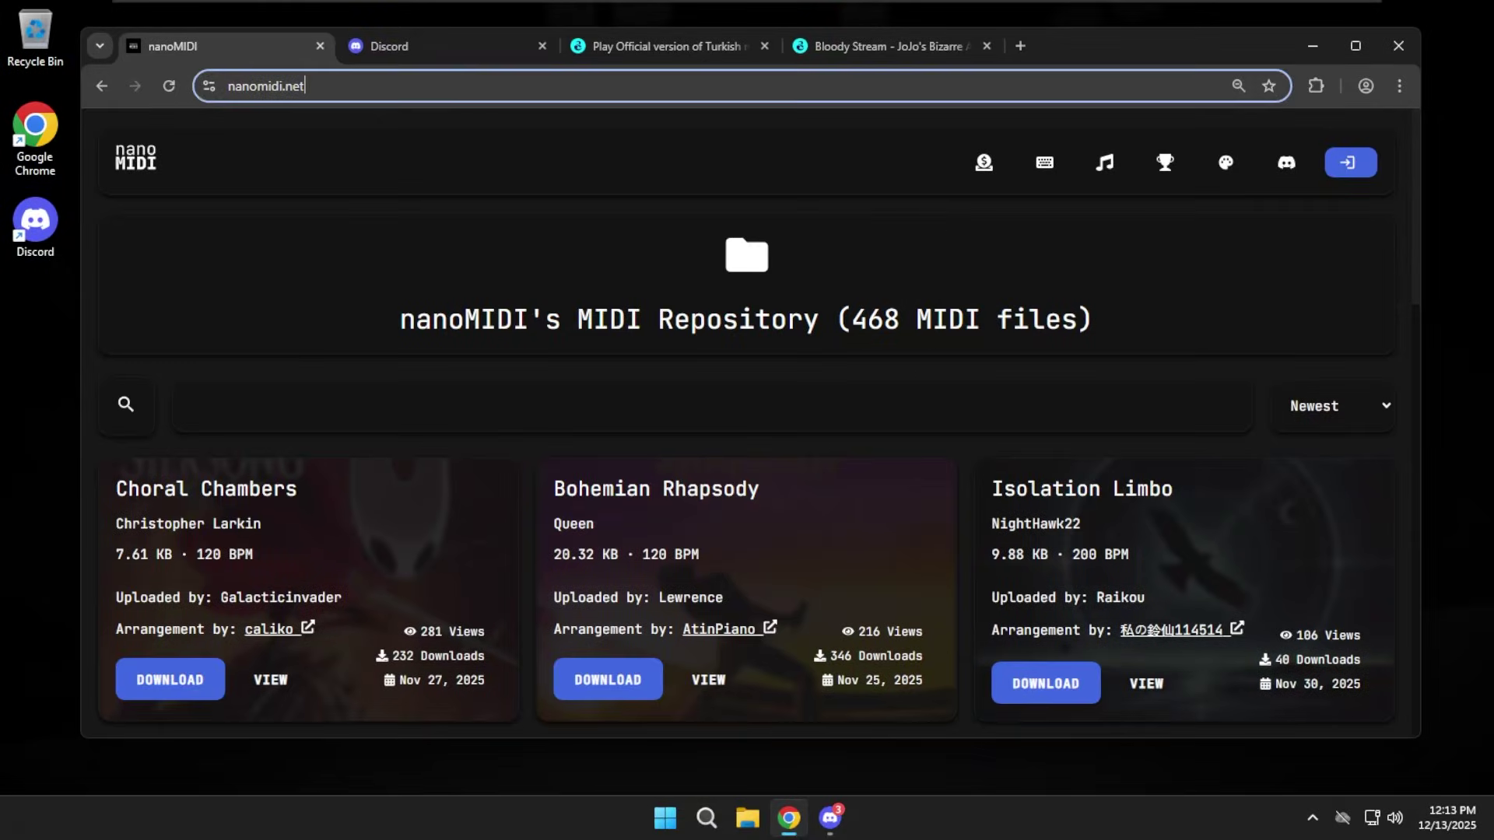
{"action": "left_click", "coordinate": [826, 259]}
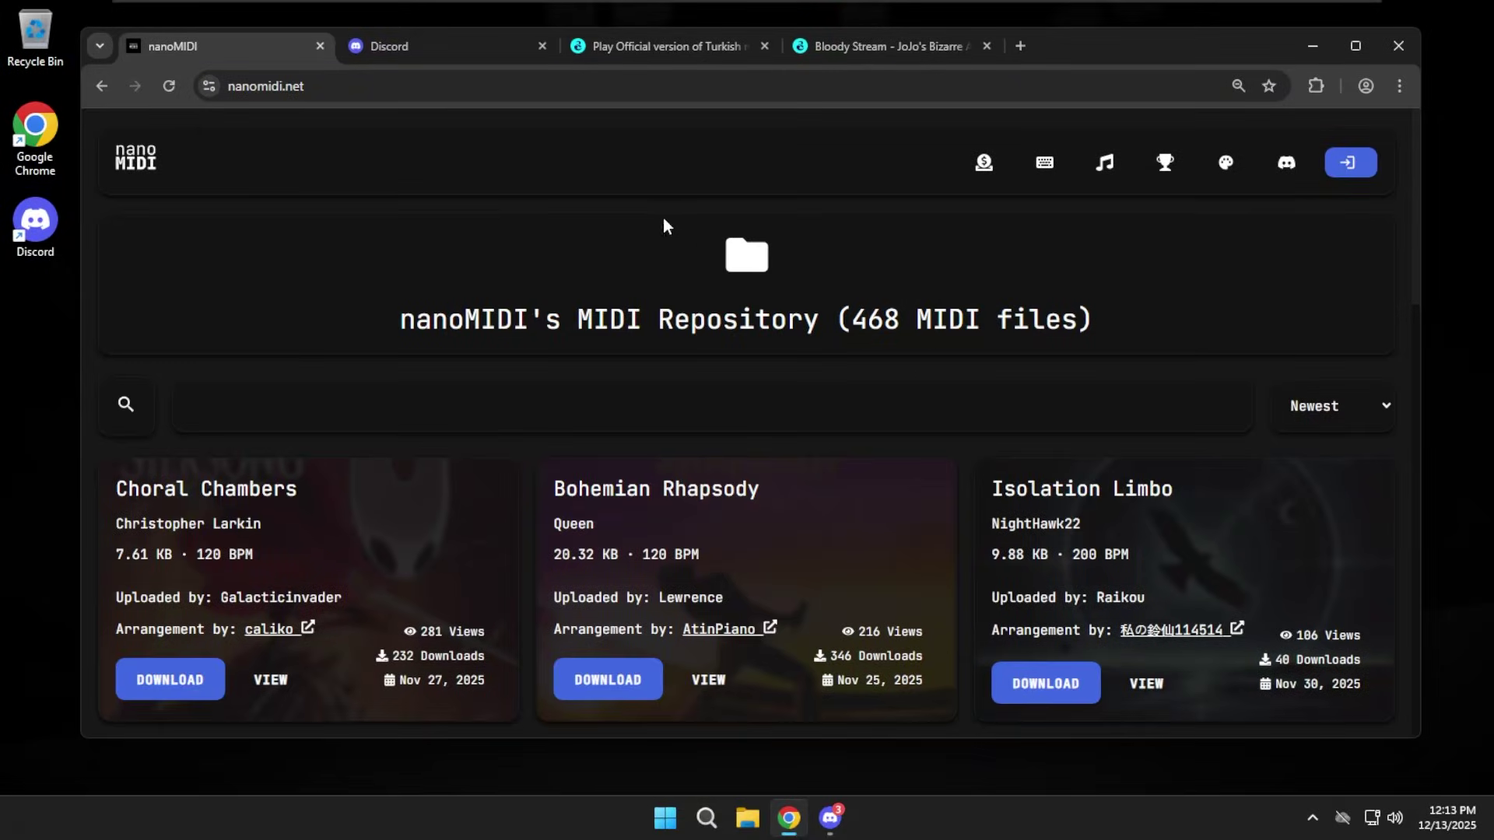
{"action": "left_click", "coordinate": [327, 86]}
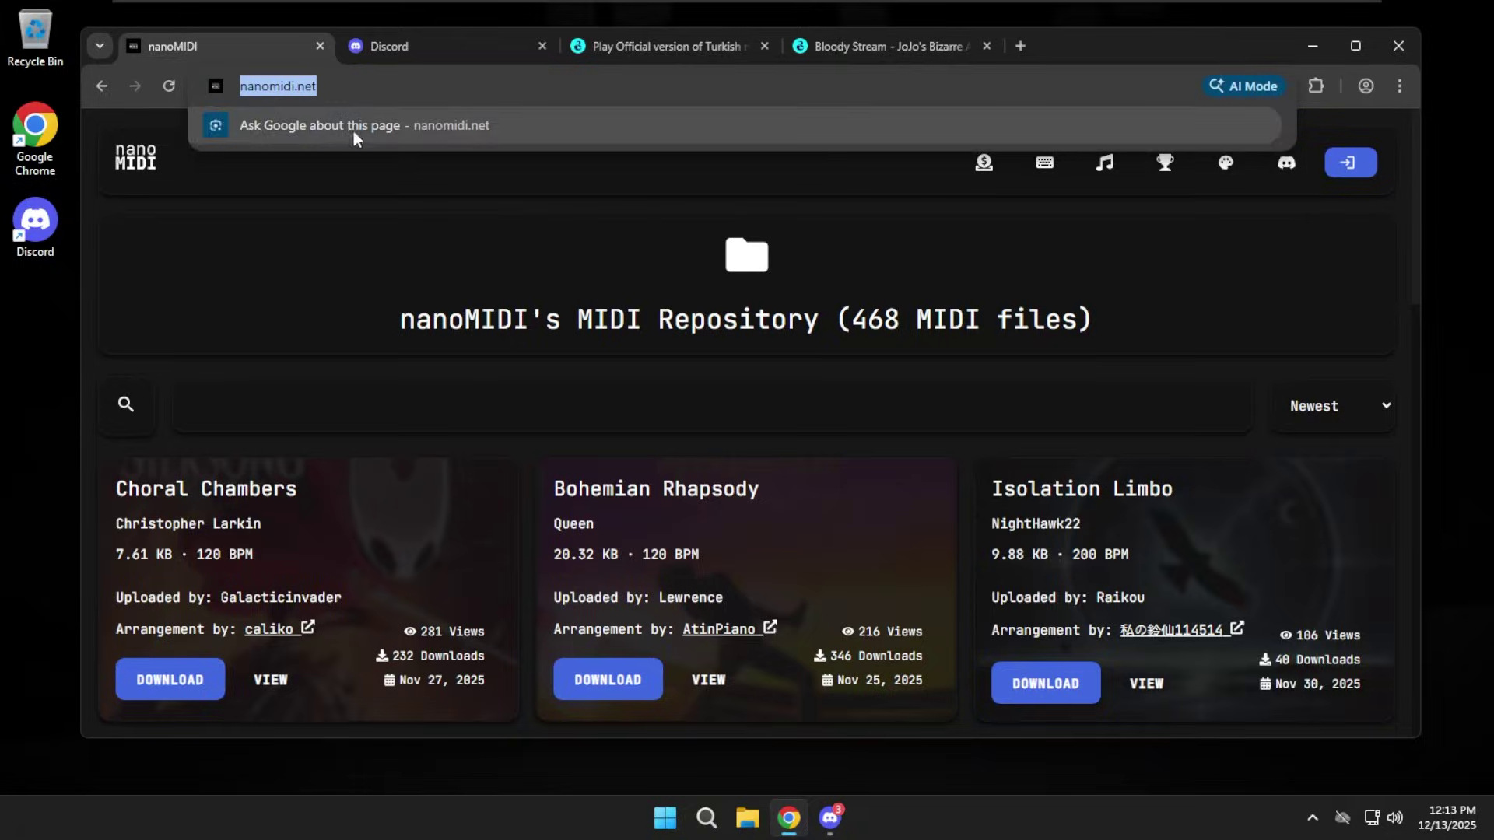
{"action": "left_click", "coordinate": [710, 247]}
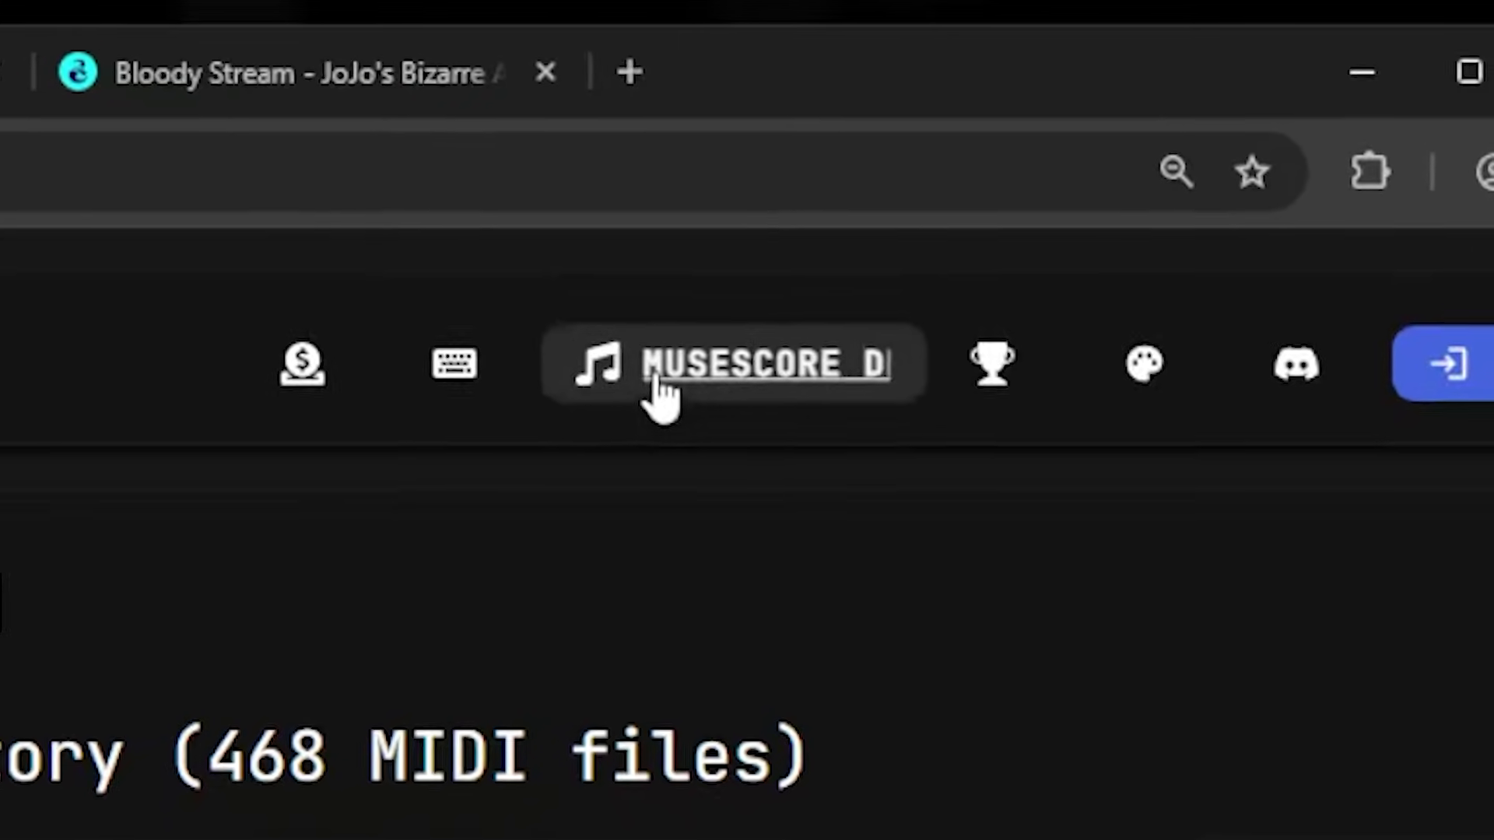
{"action": "left_click", "coordinate": [660, 393]}
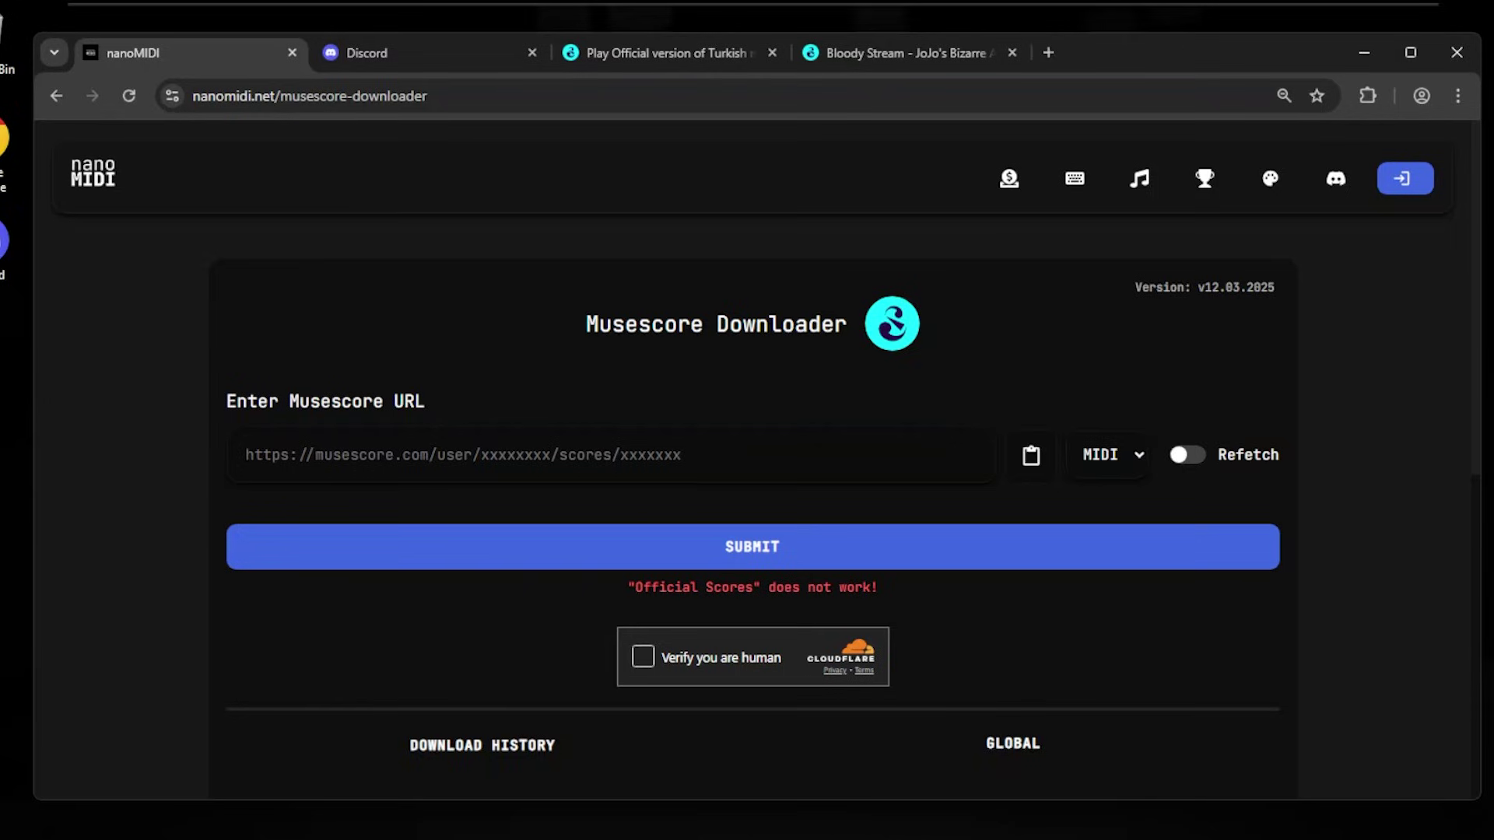
Step: Paste the Turkish March link, keep MIDI, pass the human check and submit
{"action": "left_click", "coordinate": [246, 454]}
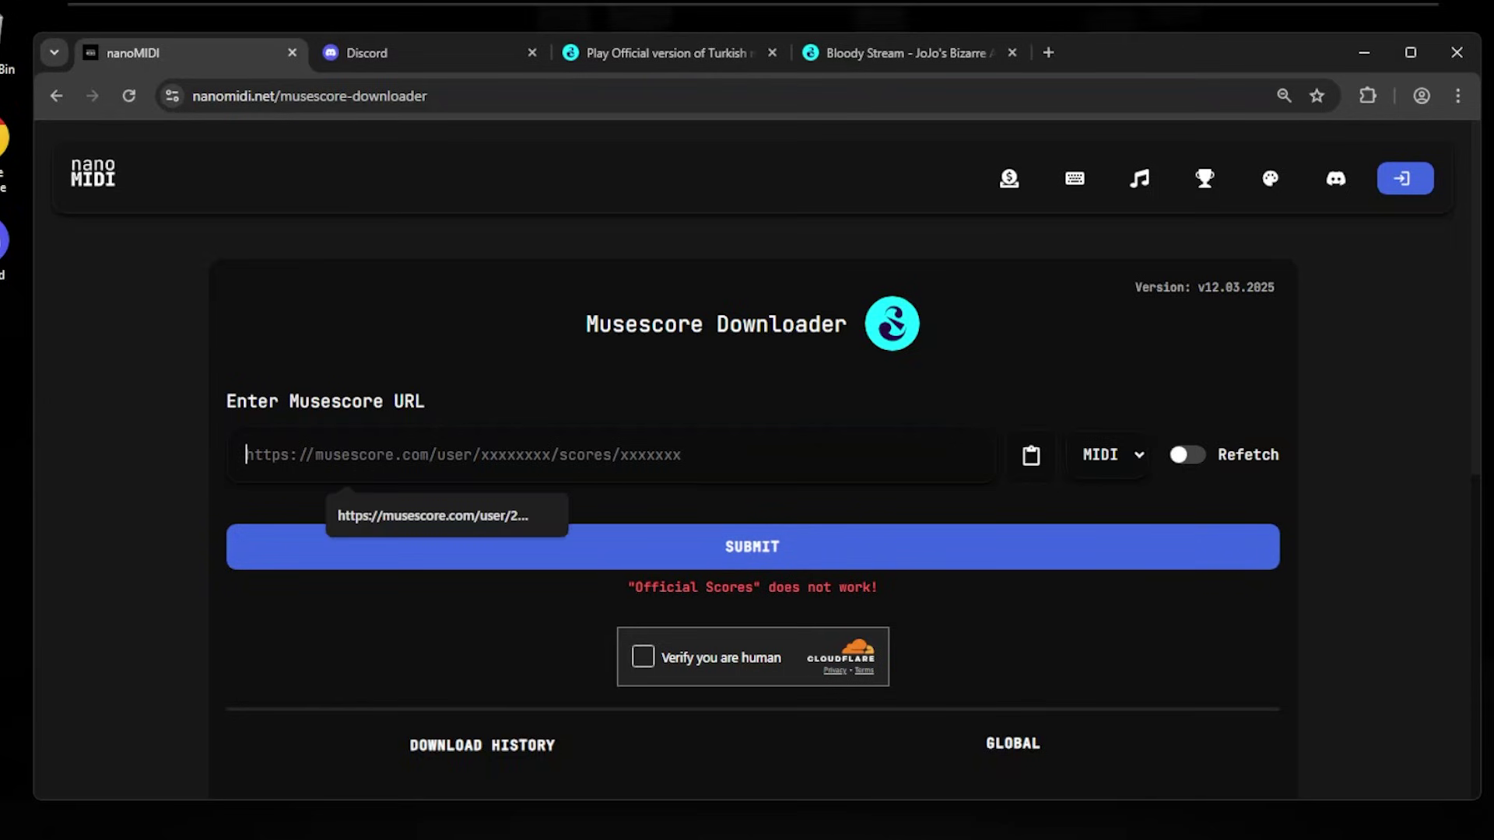
{"action": "left_click", "coordinate": [1032, 463]}
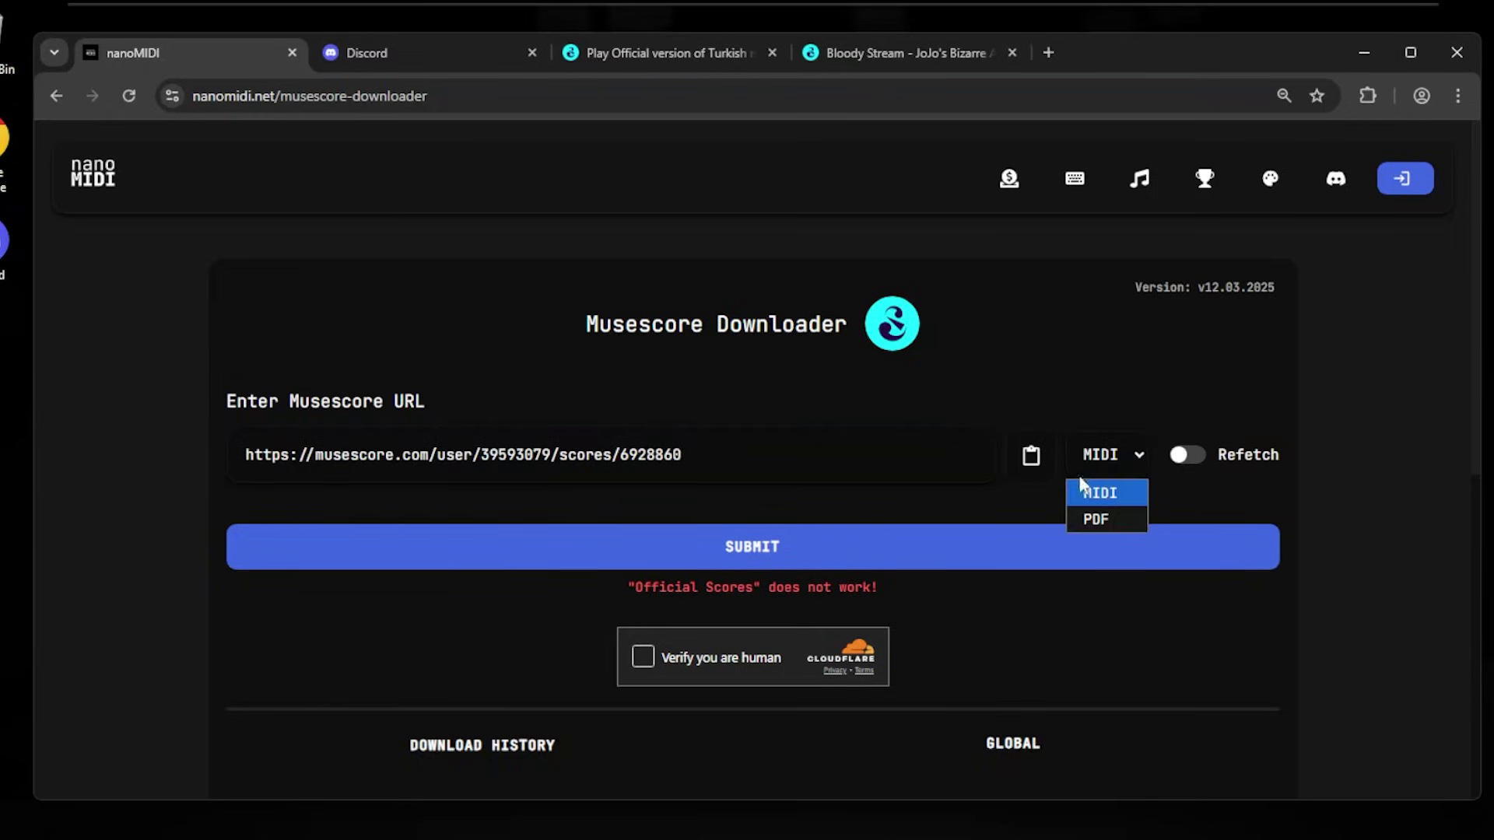
{"action": "left_click", "coordinate": [1216, 487]}
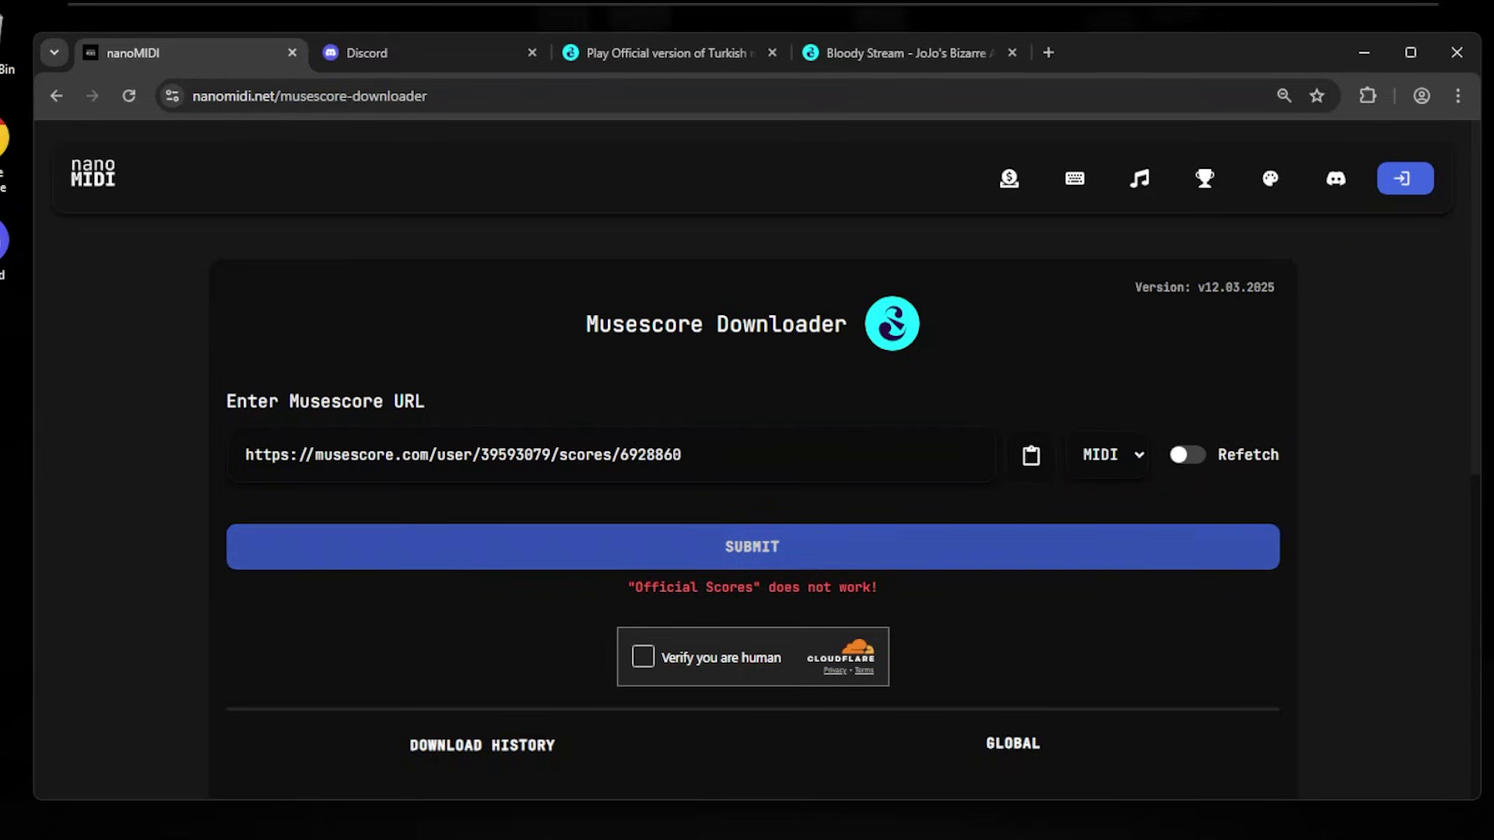
{"action": "left_click", "coordinate": [691, 657]}
{"action": "scroll", "coordinate": [773, 636], "scroll_direction": "down", "scroll_amount": 1}
{"action": "scroll", "coordinate": [773, 637], "scroll_direction": "down", "scroll_amount": 1}
{"action": "left_click", "coordinate": [770, 456]}
{"action": "scroll", "coordinate": [999, 509], "scroll_direction": "down", "scroll_amount": 3}
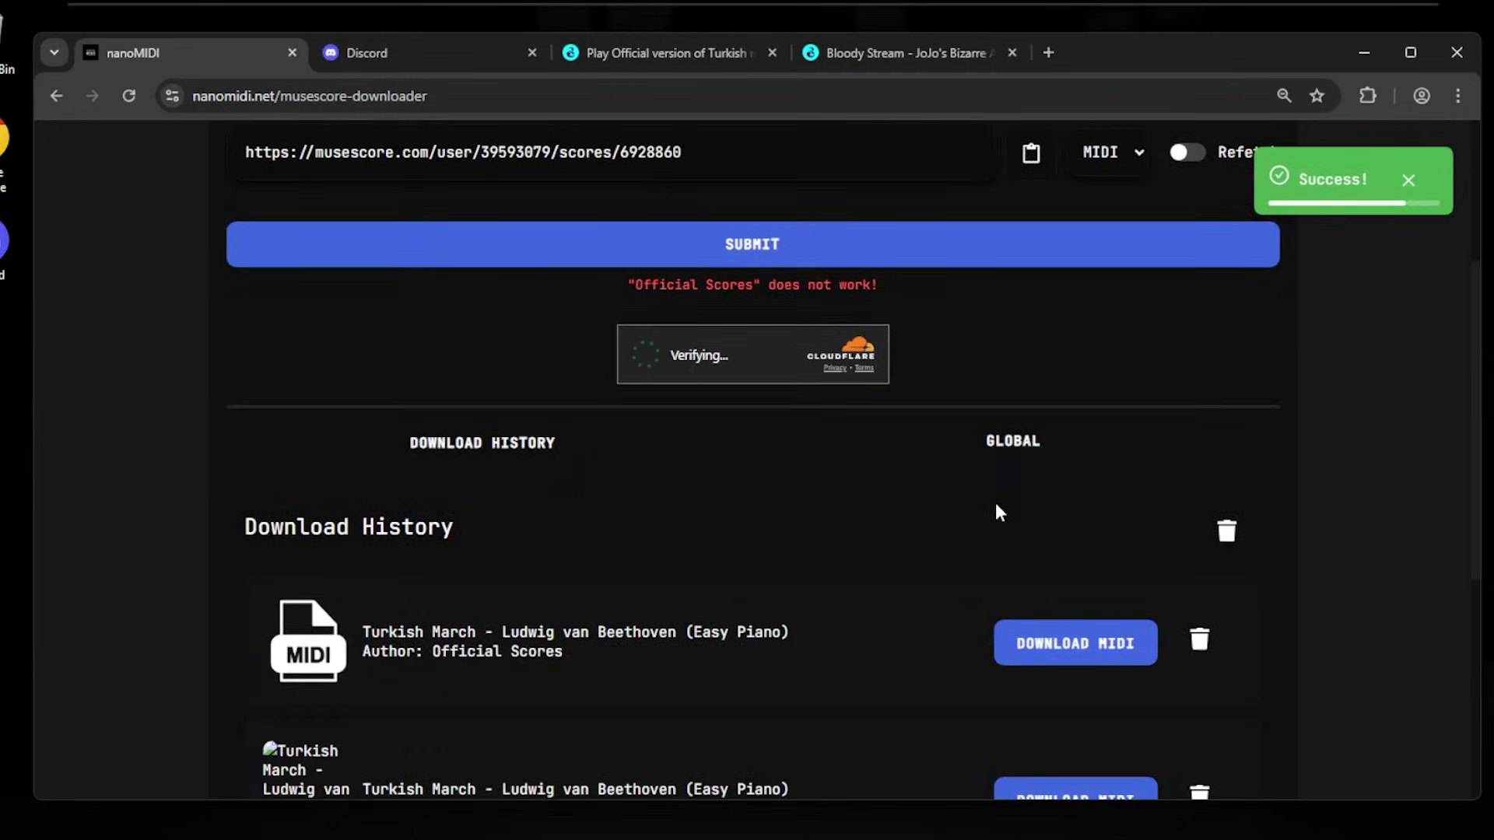
{"action": "scroll", "coordinate": [999, 511], "scroll_direction": "down", "scroll_amount": 4}
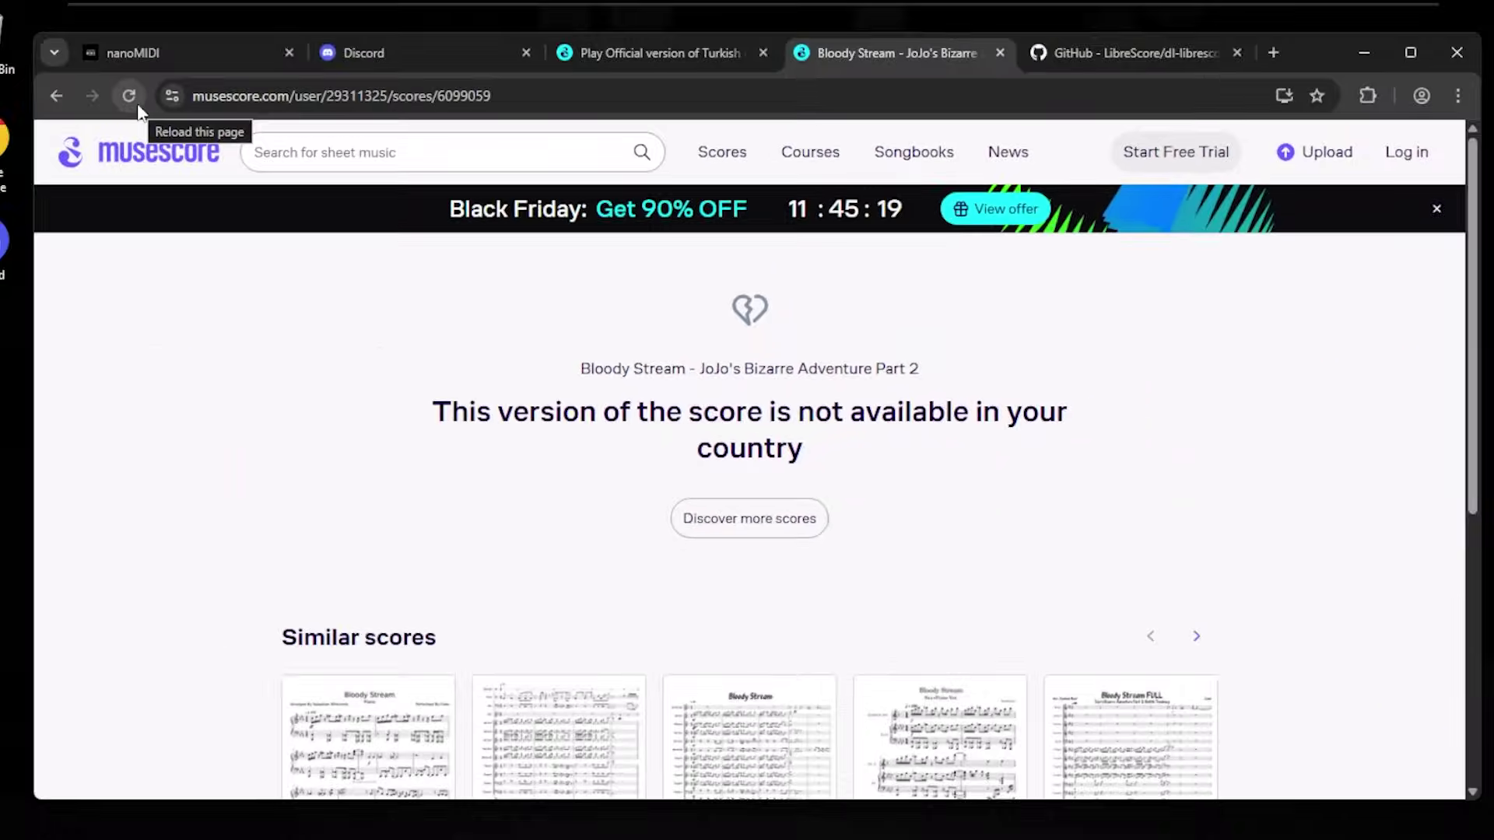
Step: Reload the Bloody Stream score page
{"action": "left_click", "coordinate": [130, 96]}
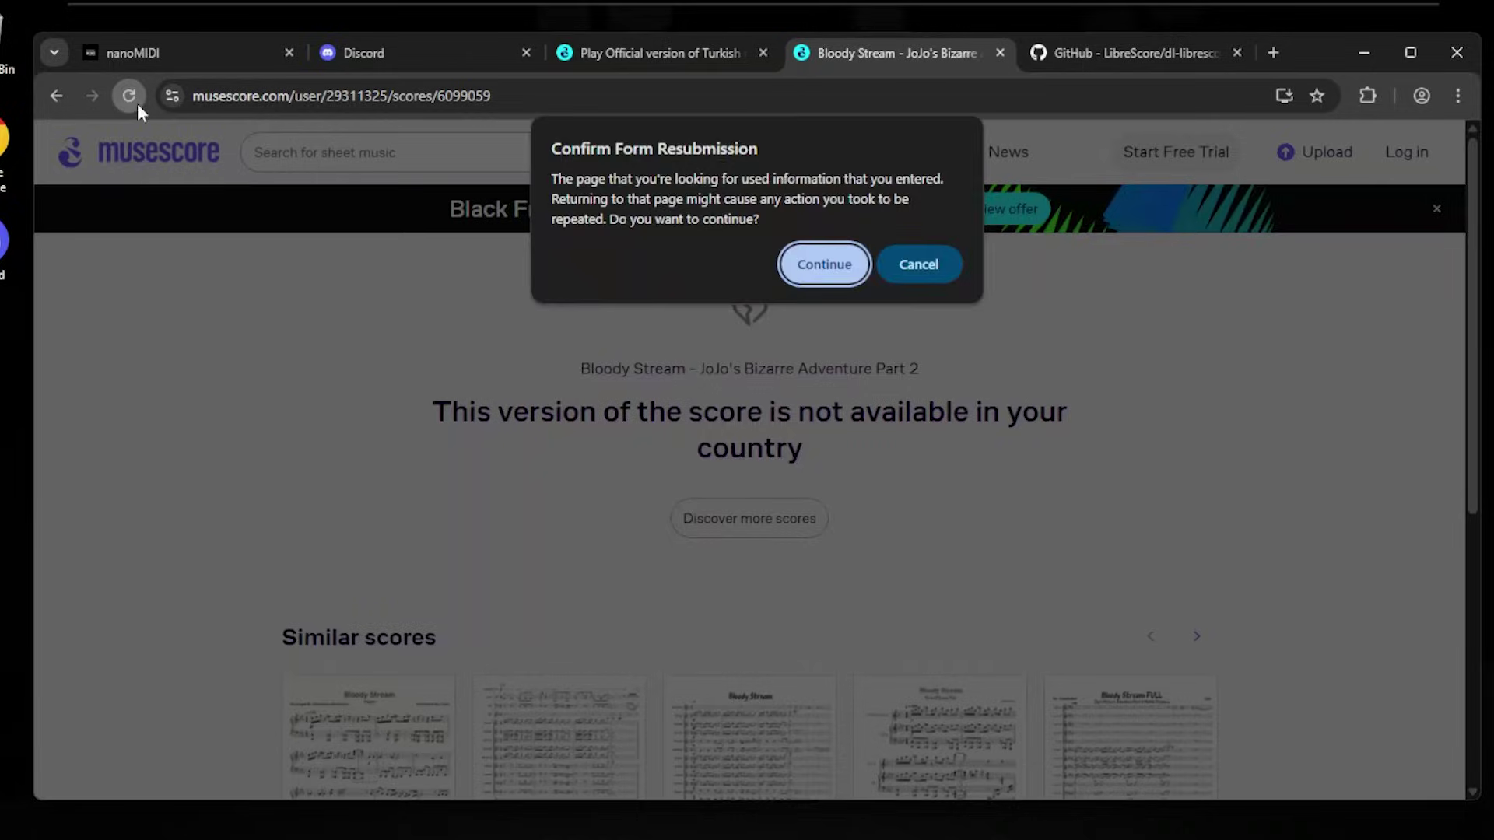
{"action": "left_click", "coordinate": [825, 264]}
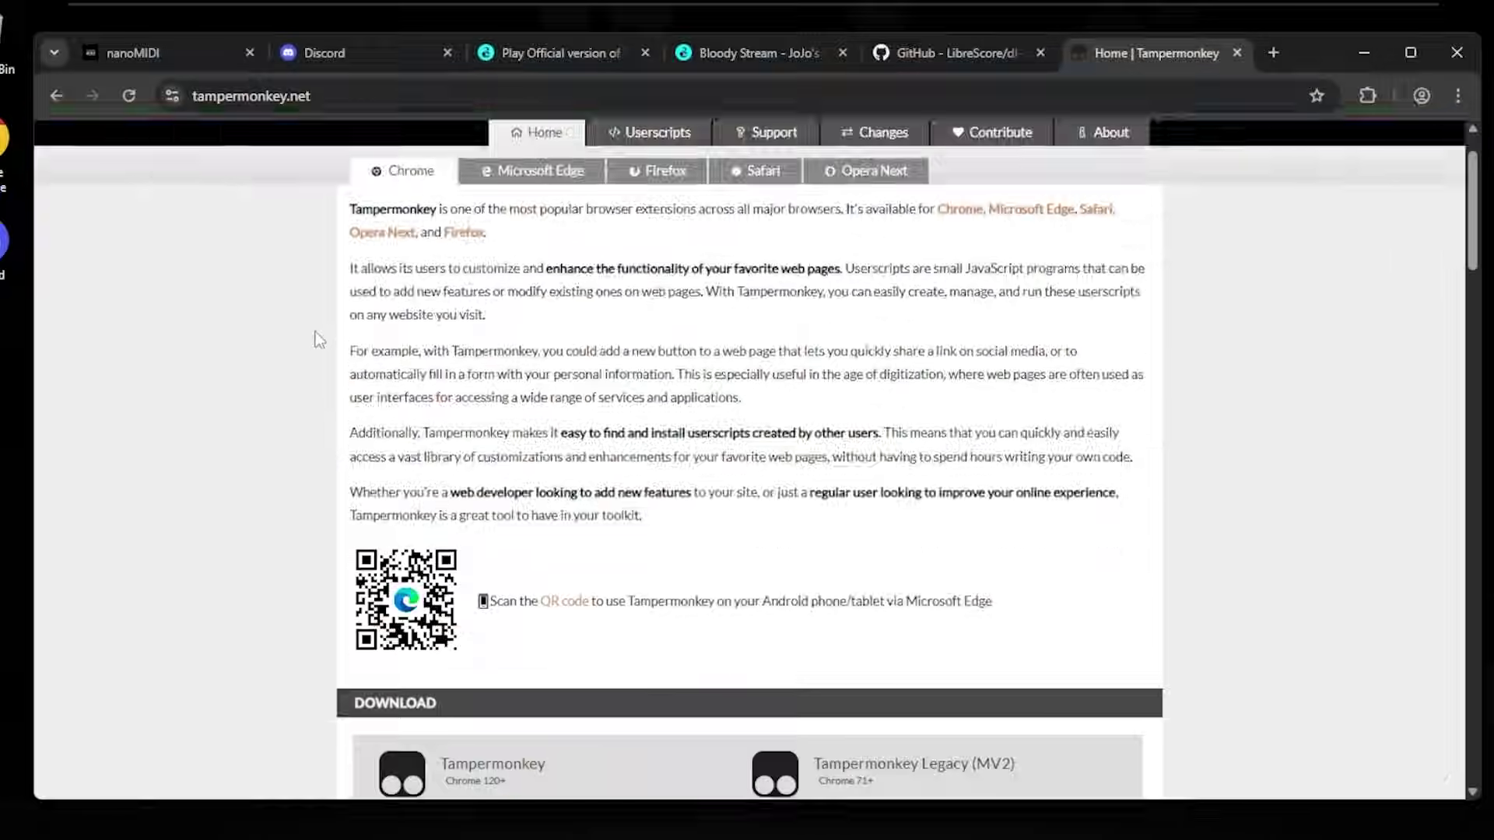
{"action": "scroll", "coordinate": [319, 340], "scroll_direction": "down", "scroll_amount": 5}
{"action": "scroll", "coordinate": [311, 335], "scroll_direction": "up", "scroll_amount": 5}
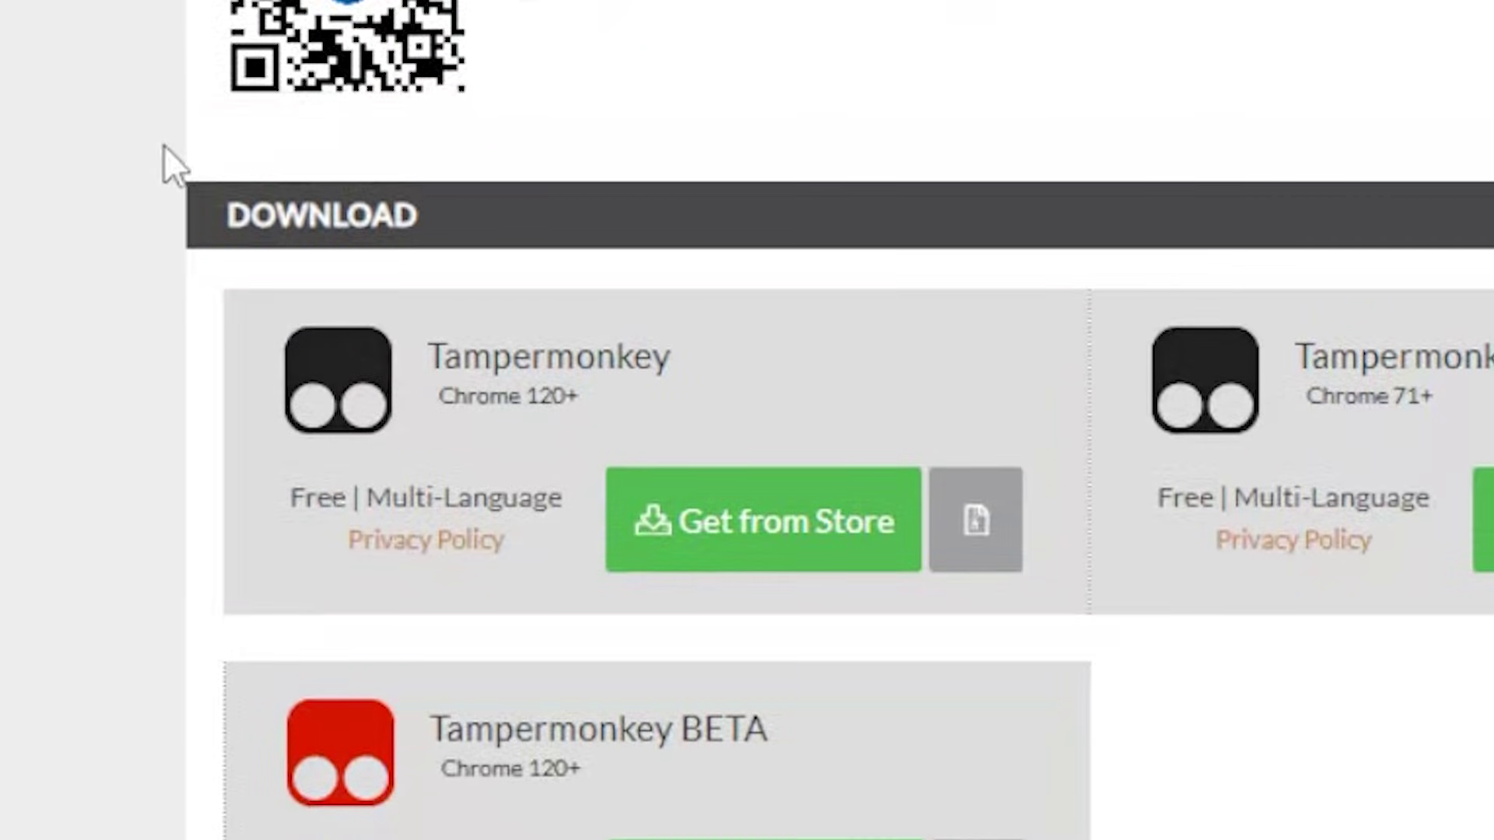
Step: Add Tampermonkey from the Chrome Web Store and pin it to the toolbar
{"action": "left_click", "coordinate": [767, 545]}
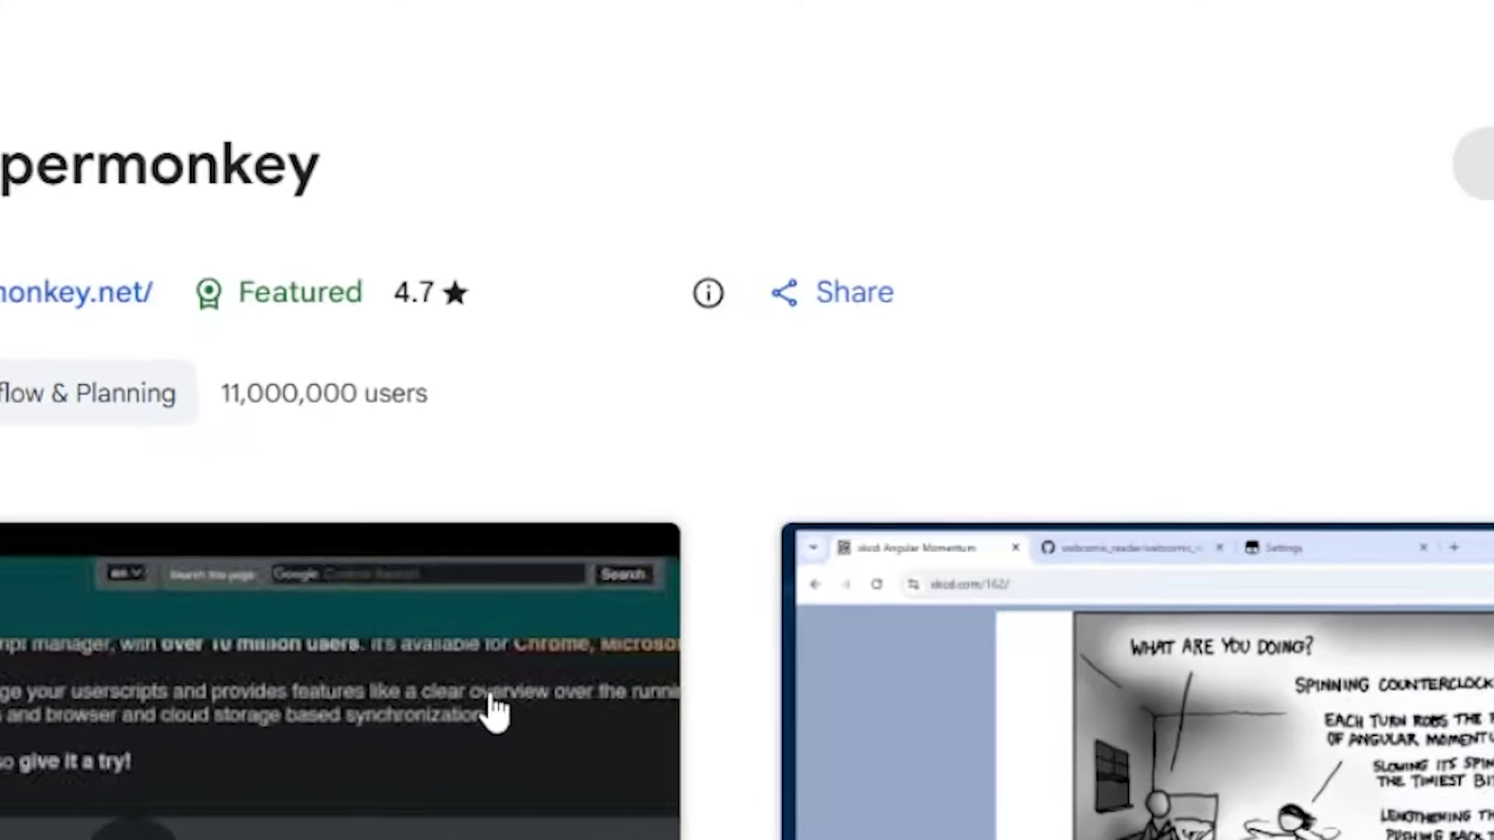
{"action": "left_click", "coordinate": [1140, 307]}
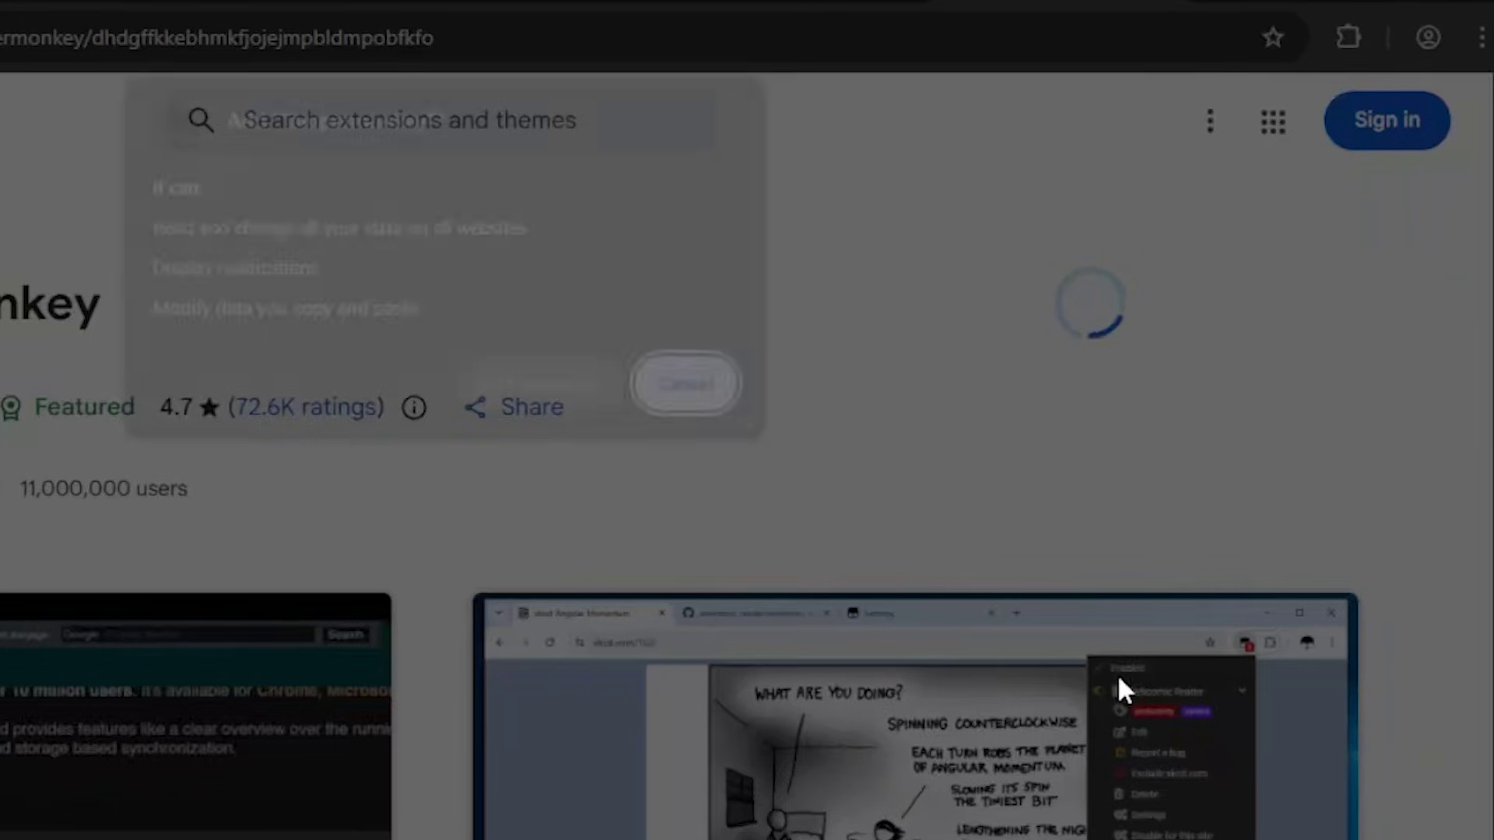
{"action": "left_click", "coordinate": [501, 389]}
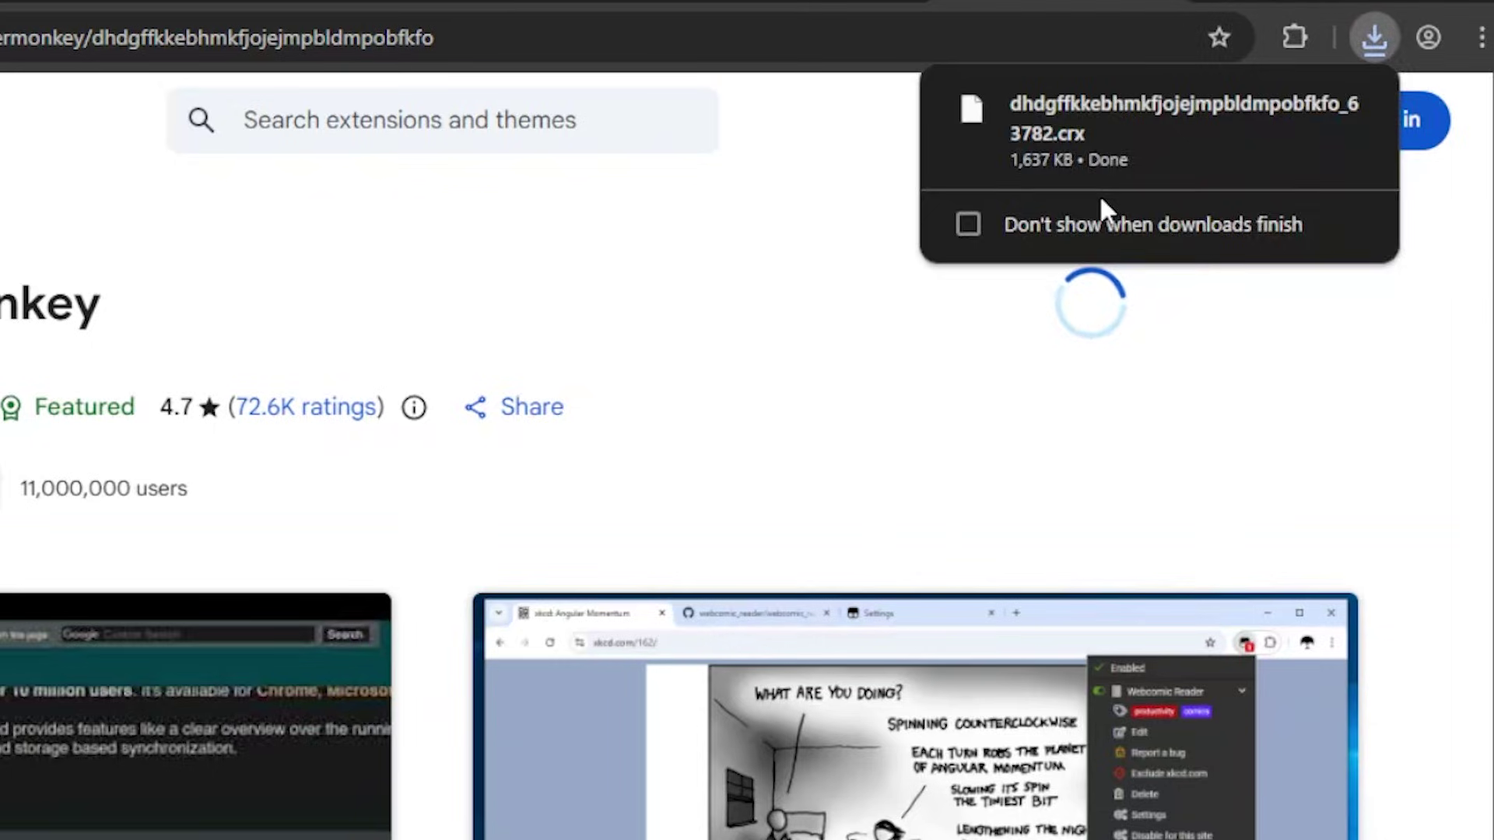
{"action": "left_click", "coordinate": [1295, 37]}
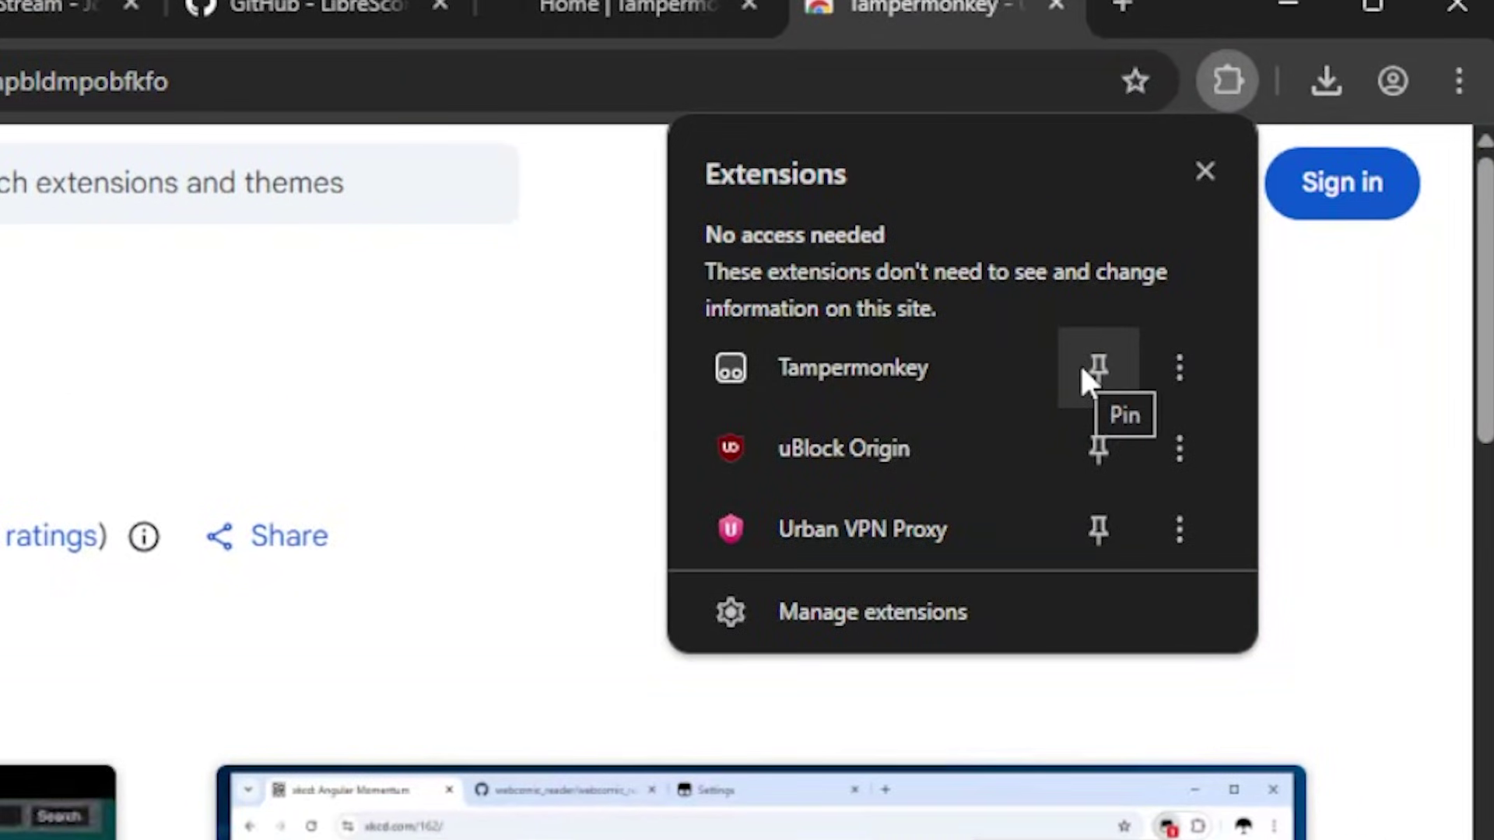
{"action": "left_click", "coordinate": [1098, 365]}
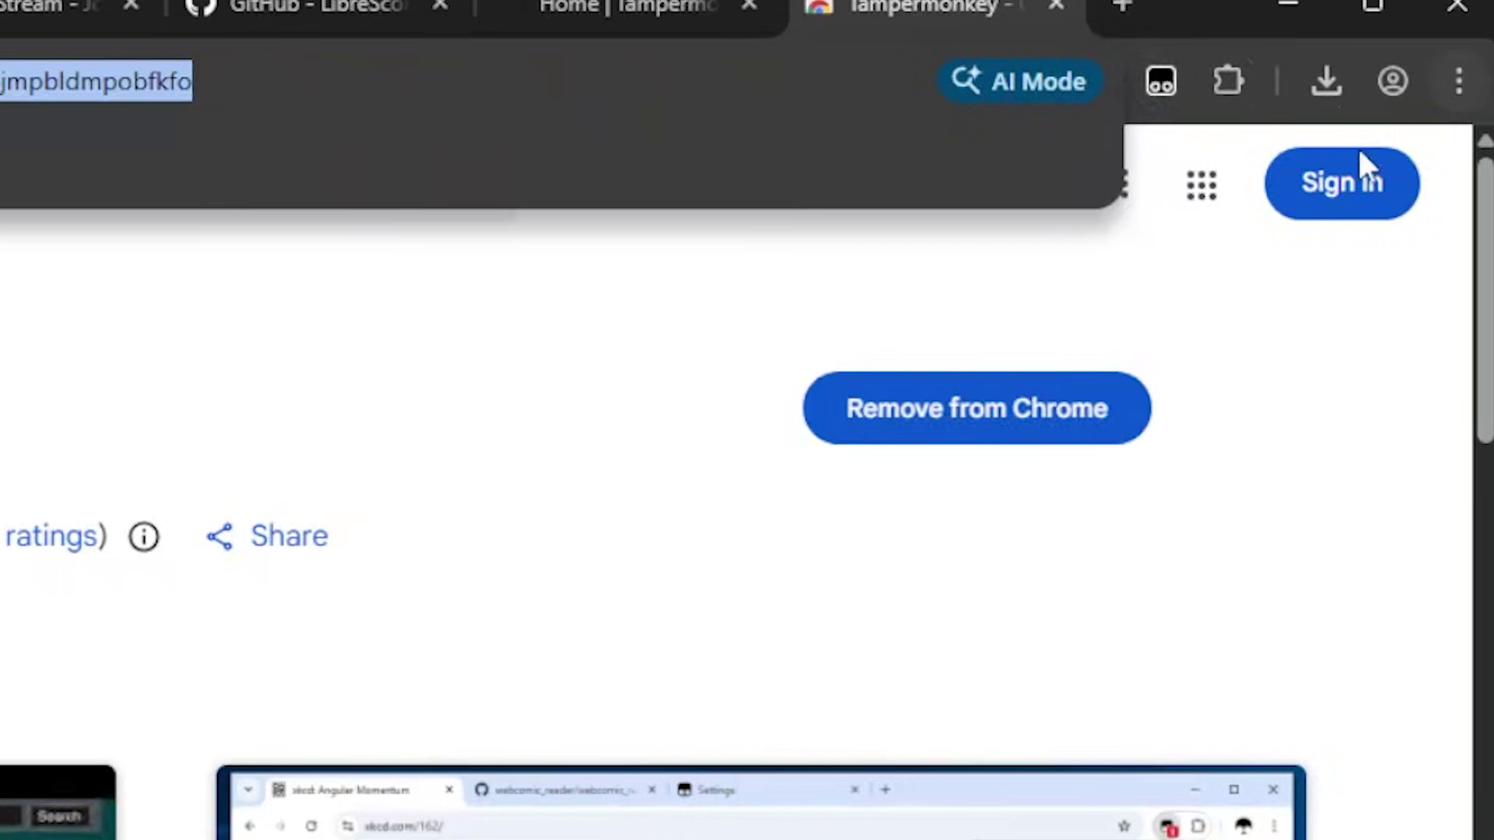
{"action": "left_click", "coordinate": [1227, 81]}
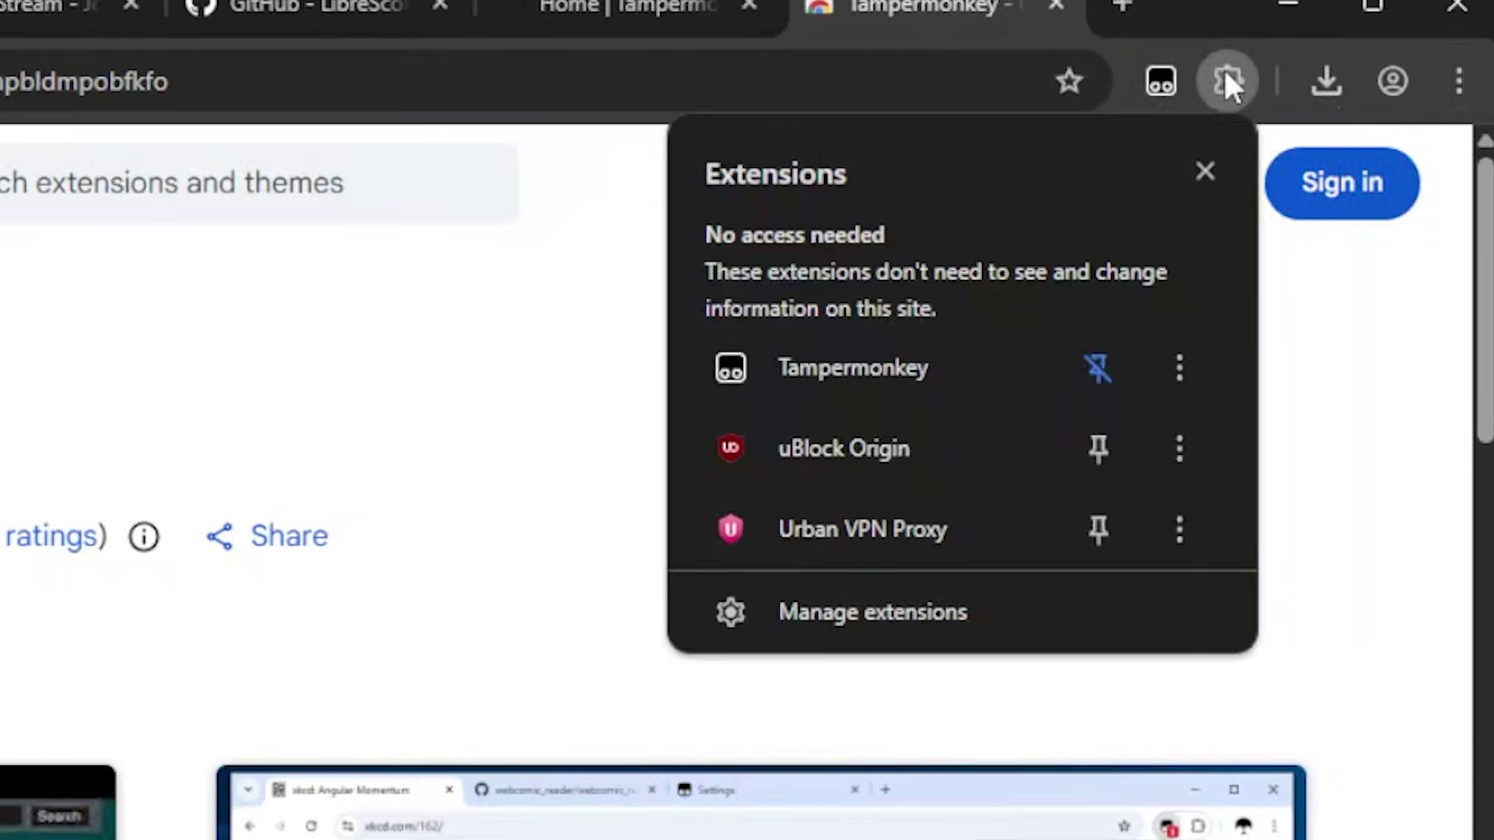
Step: Open Tampermonkey's Details in Chrome's Manage extensions page
{"action": "left_click", "coordinate": [951, 612]}
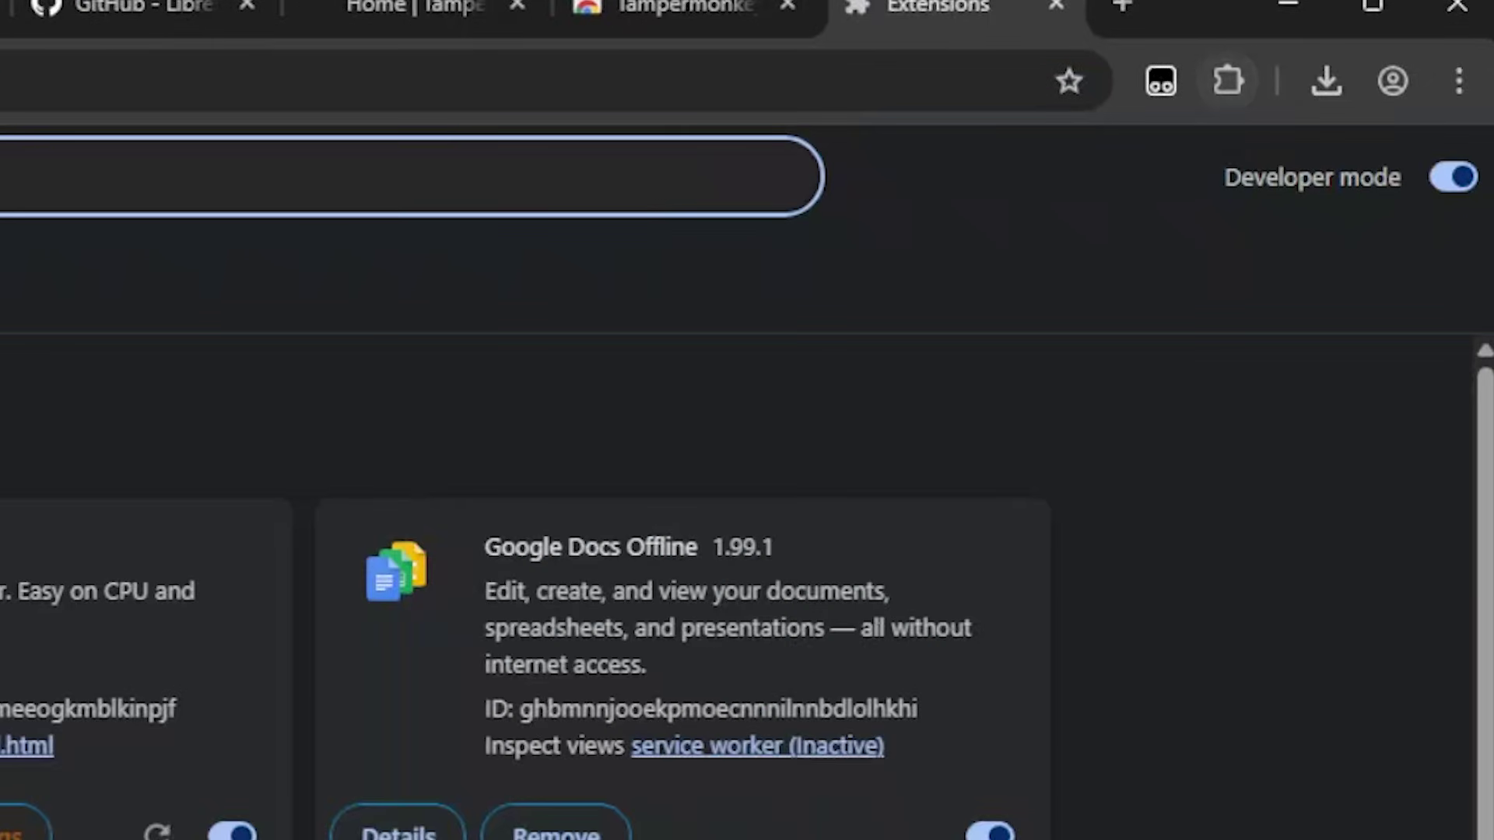
{"action": "scroll", "coordinate": [1376, 326], "scroll_direction": "up", "scroll_amount": 1}
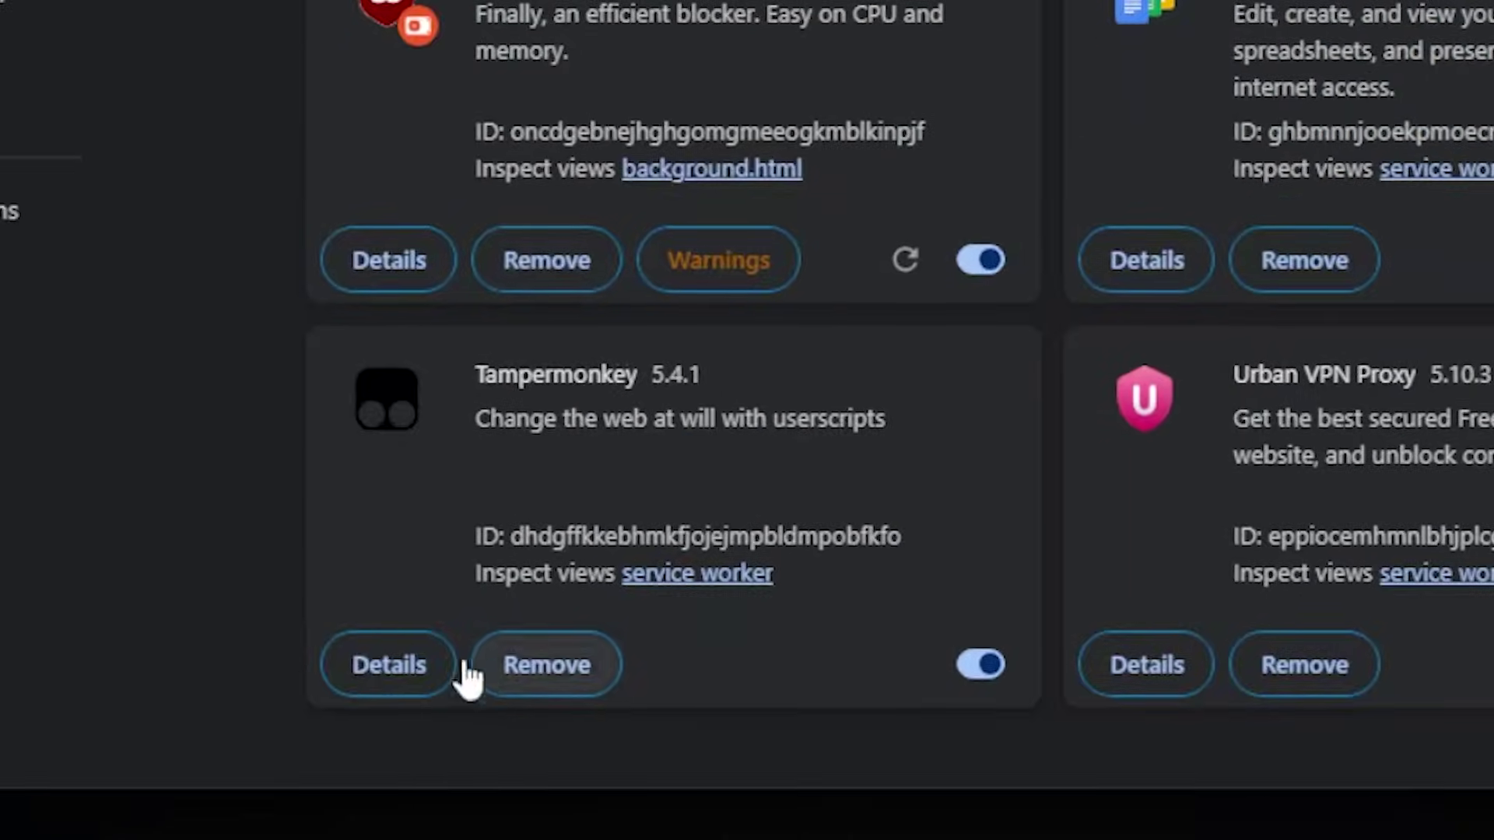
{"action": "left_click", "coordinate": [405, 668]}
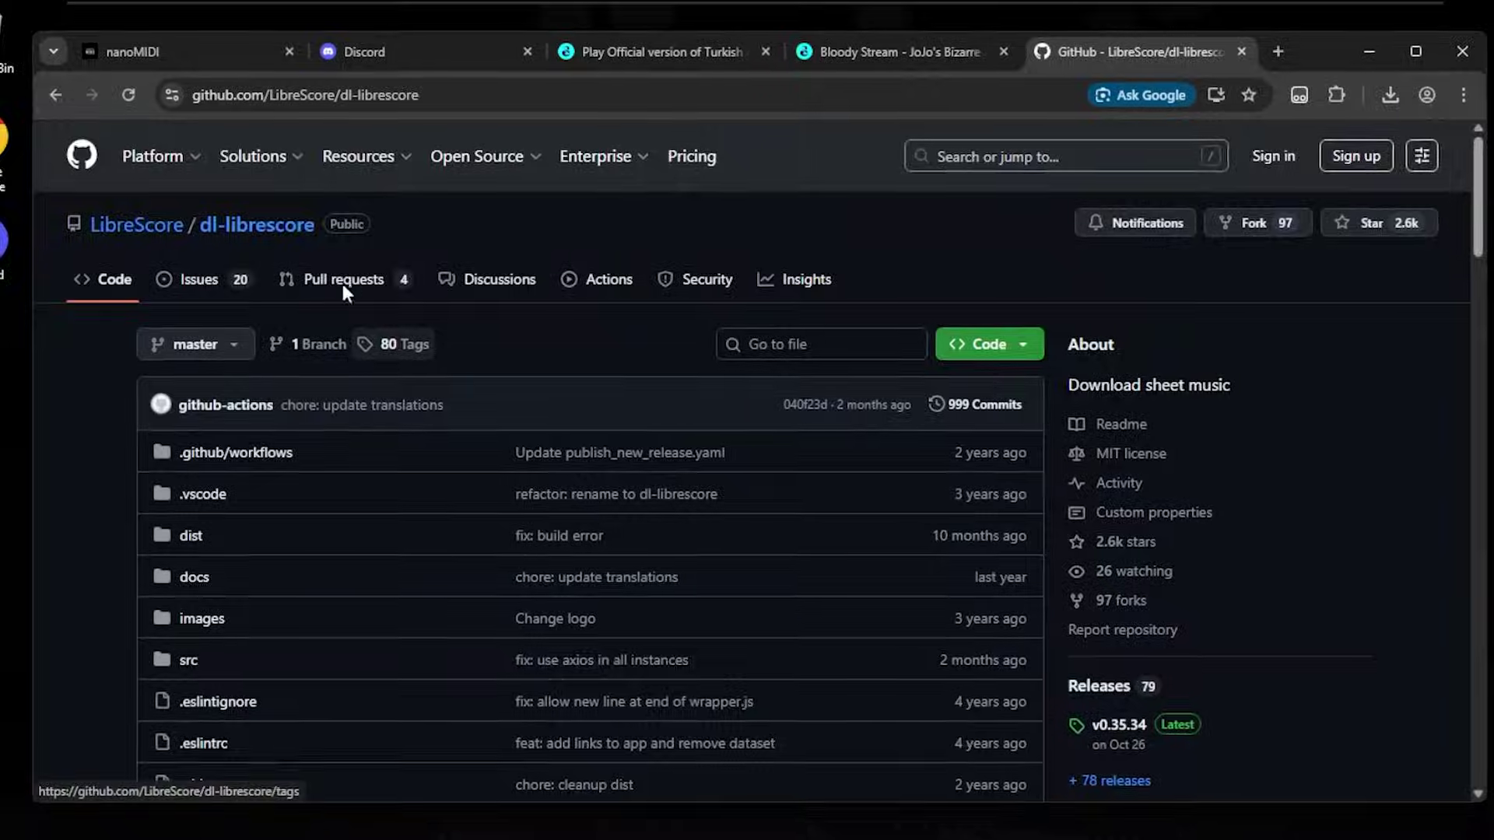
Step: Open the latest dl-librescore.user.js link from the README's Userscript section
{"action": "scroll", "coordinate": [377, 413], "scroll_direction": "down", "scroll_amount": 15}
{"action": "scroll", "coordinate": [360, 386], "scroll_direction": "up", "scroll_amount": 2}
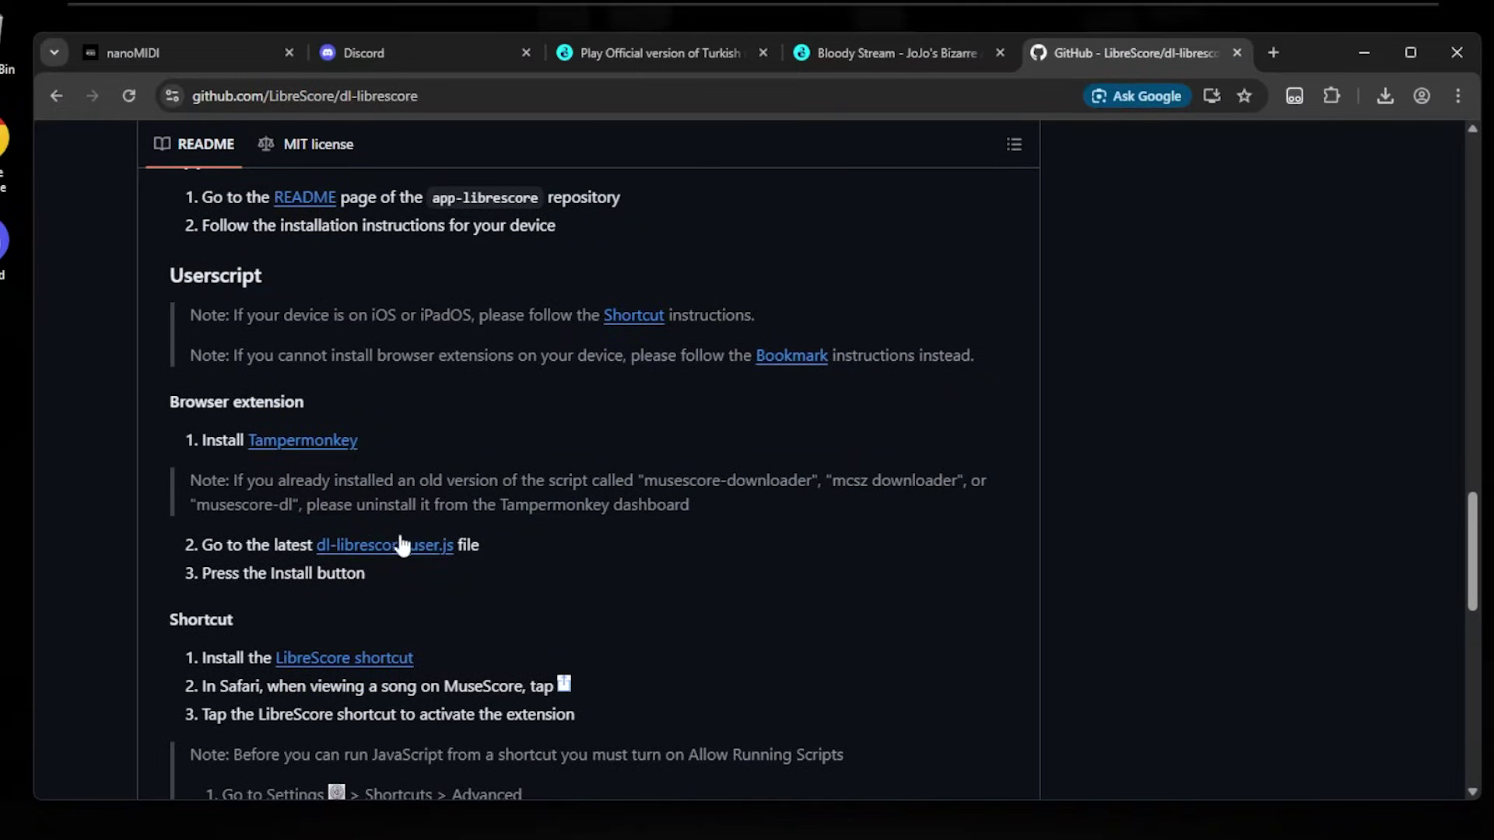
{"action": "left_click", "coordinate": [426, 547]}
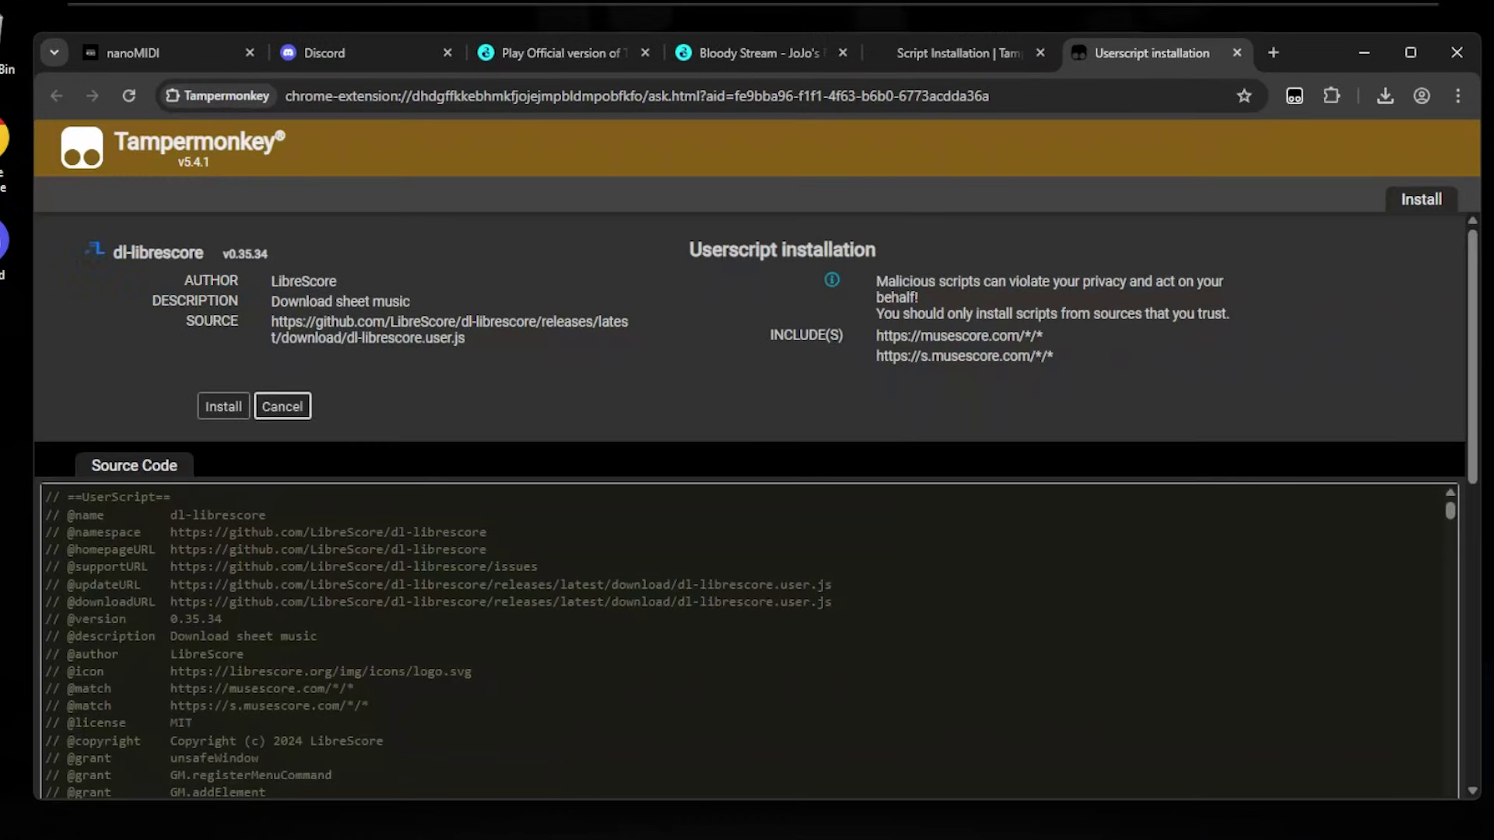
Step: Install the dl-librescore userscript in Tampermonkey, then reload the Turkish March score tab to activate it
{"action": "triple_click", "coordinate": [934, 296]}
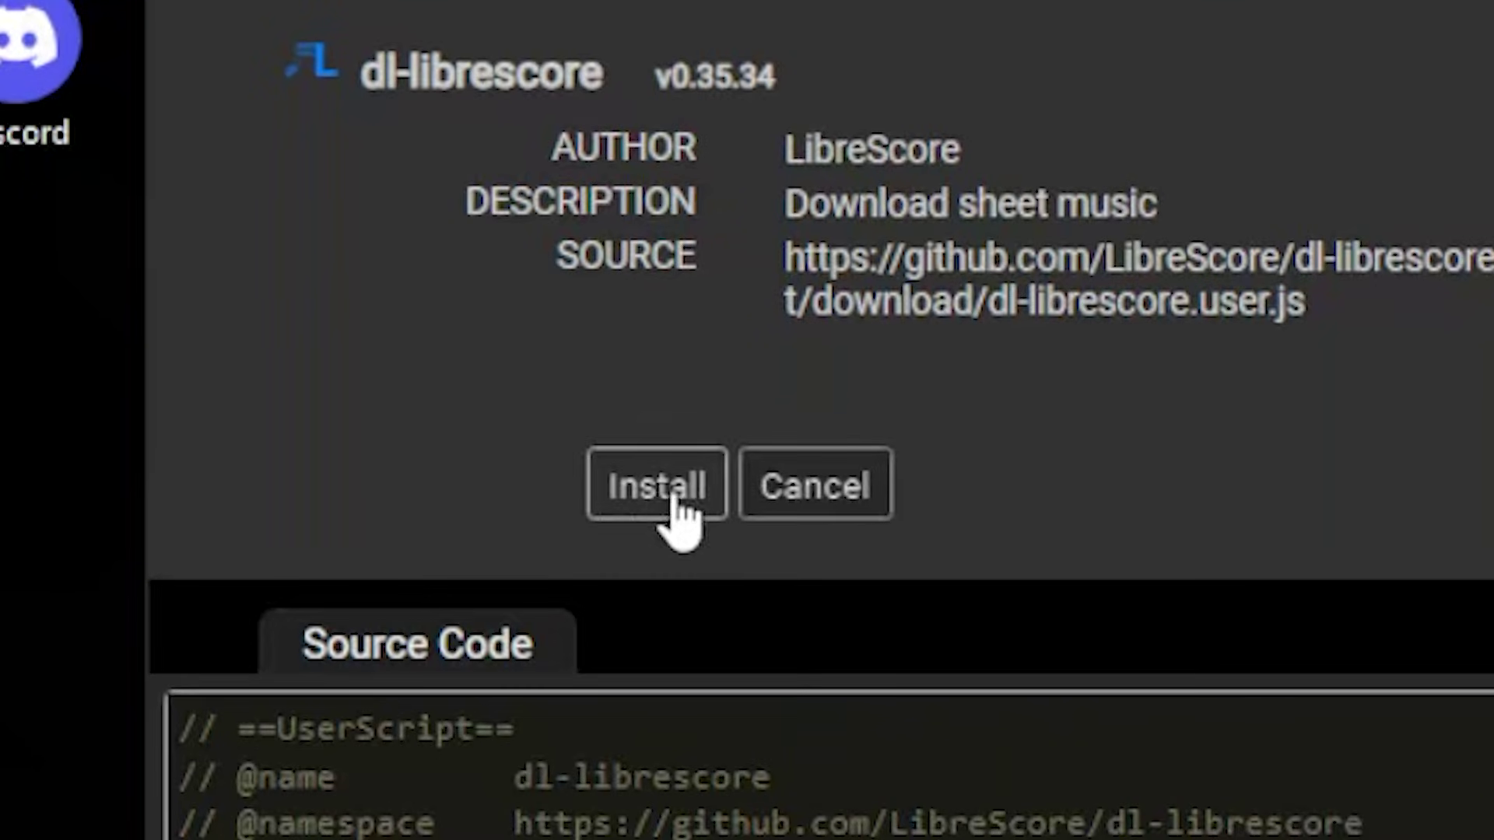
{"action": "left_click", "coordinate": [675, 504]}
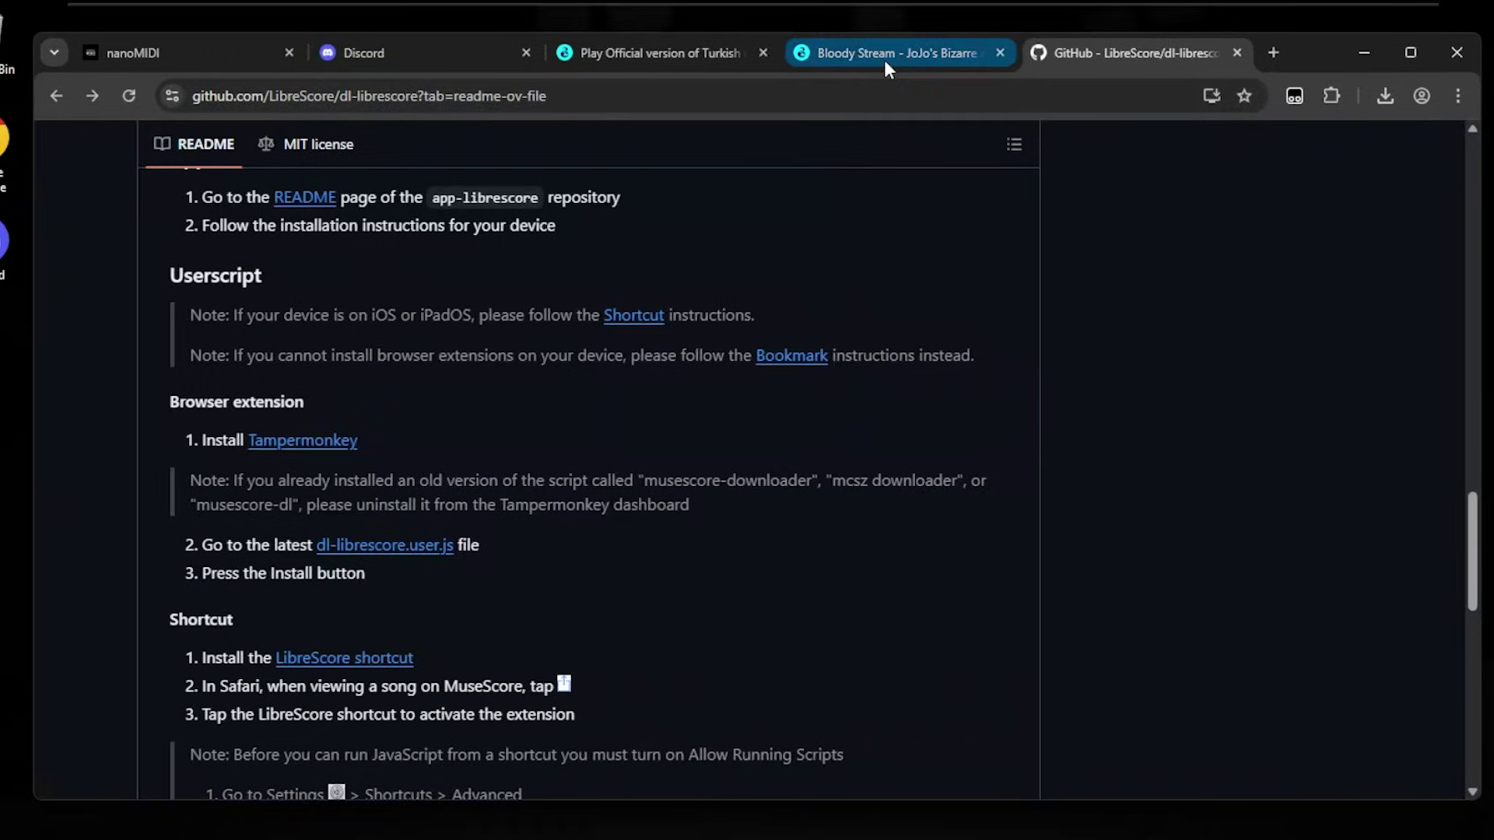
{"action": "left_click", "coordinate": [661, 53]}
{"action": "left_click", "coordinate": [130, 96]}
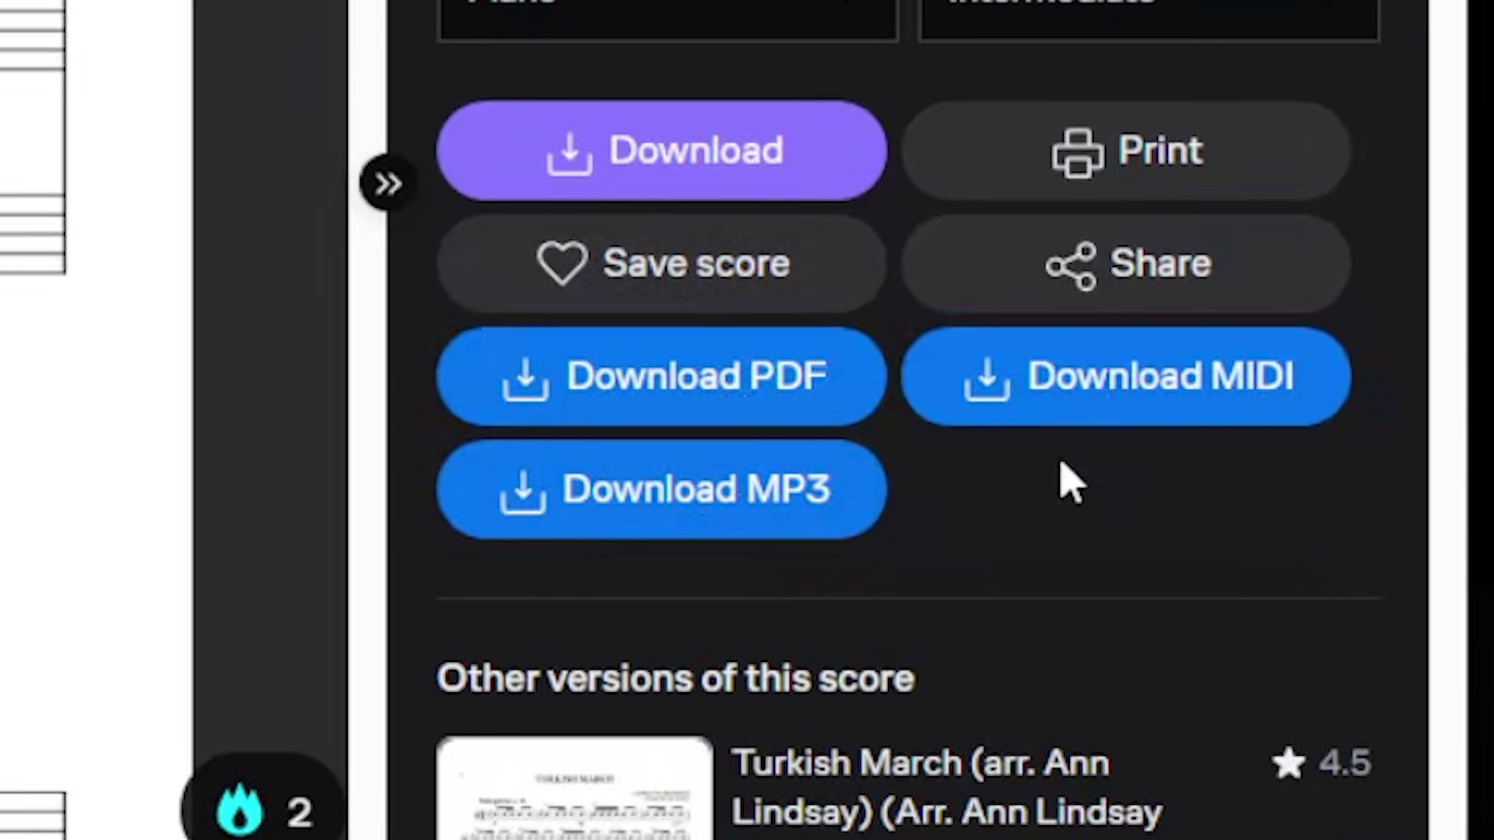
Step: Attempt the userscript's MIDI download, then open the failed resource from the developer console in a new tab
{"action": "left_click", "coordinate": [1155, 424]}
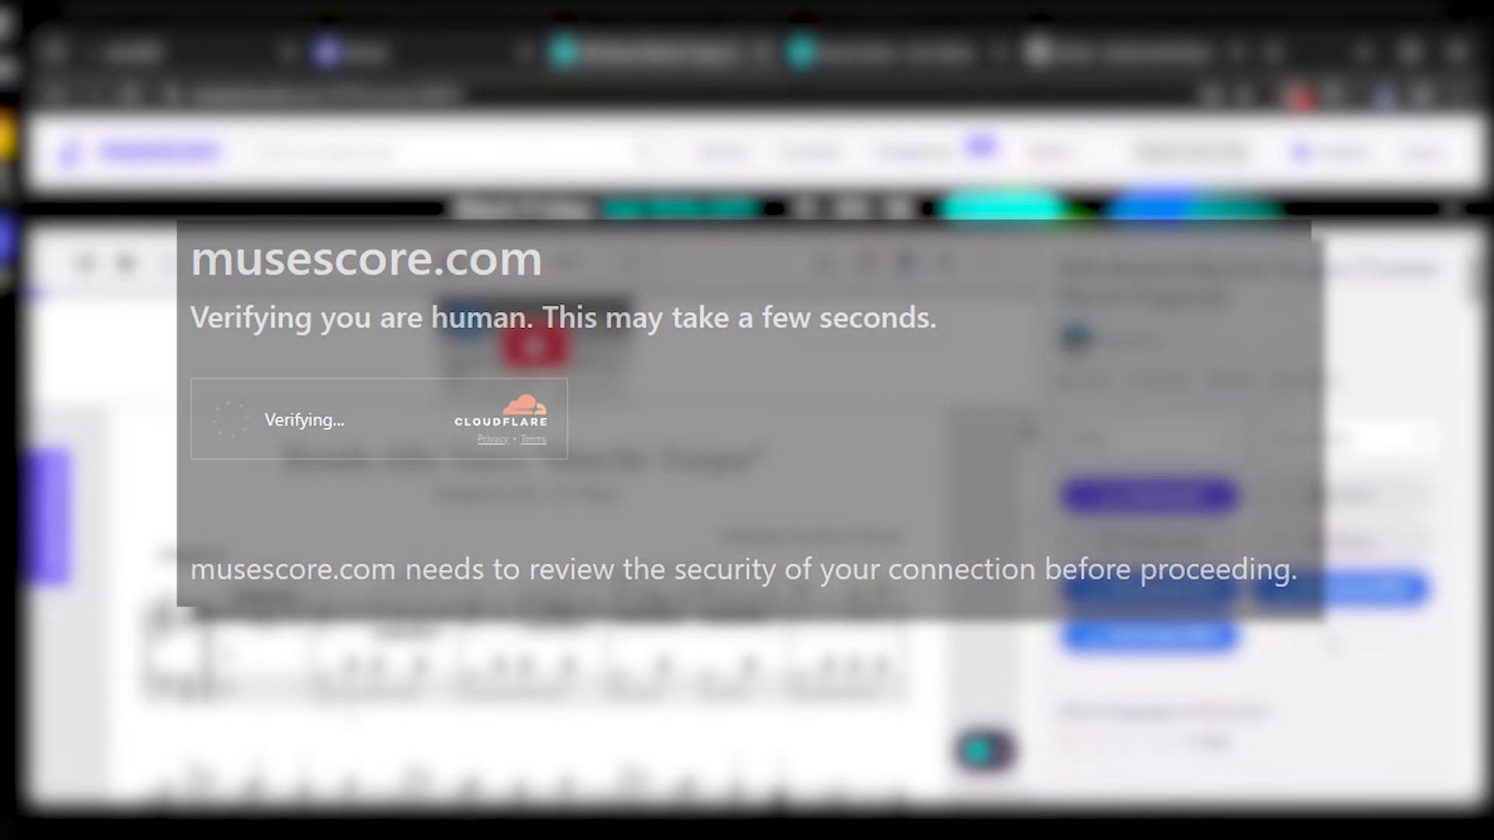
{"action": "key", "text": "ctrl+shift+j"}
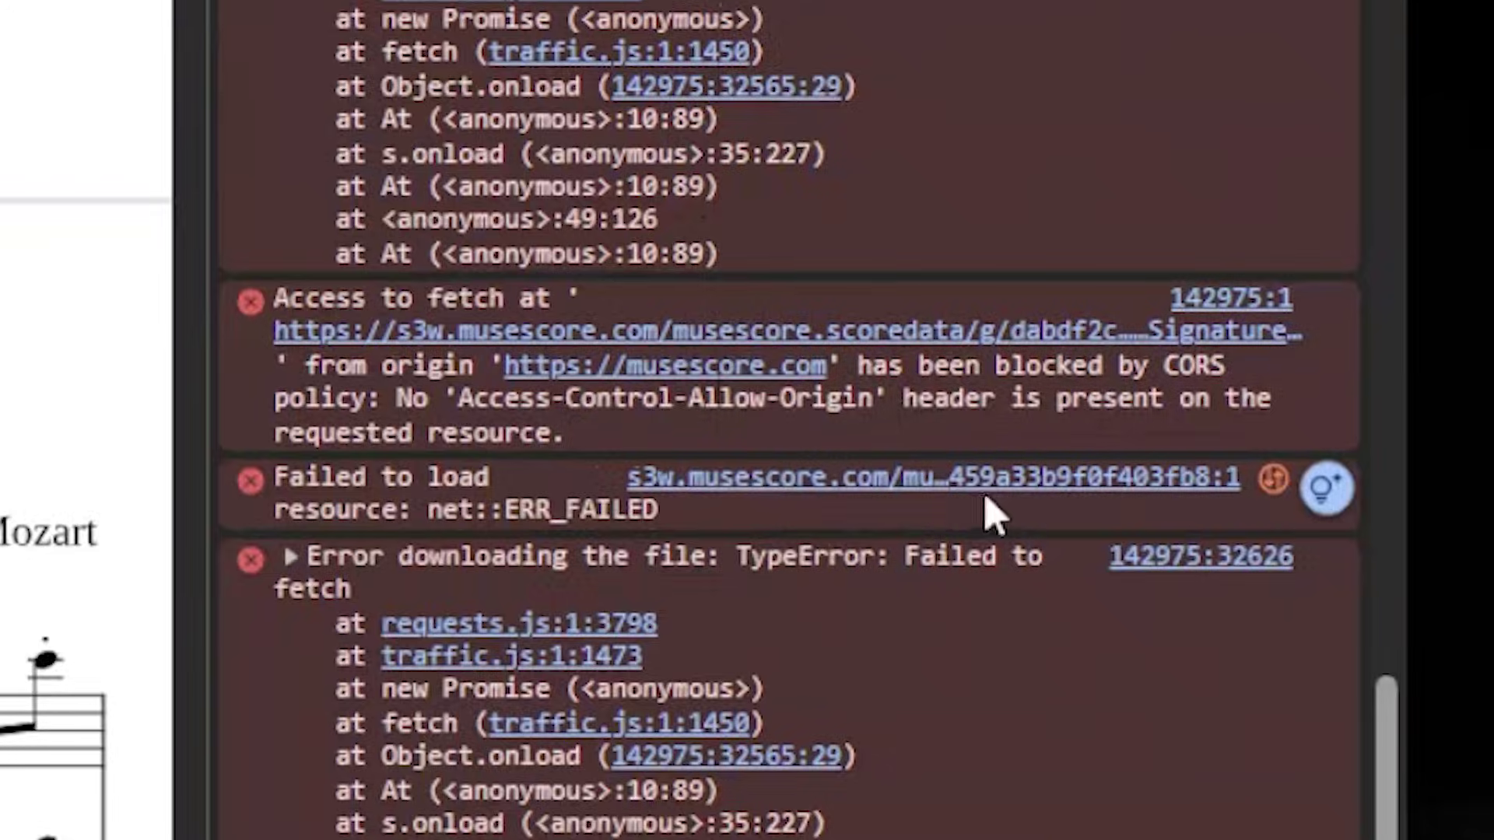
{"action": "right_click", "coordinate": [993, 514]}
{"action": "left_click", "coordinate": [1085, 728]}
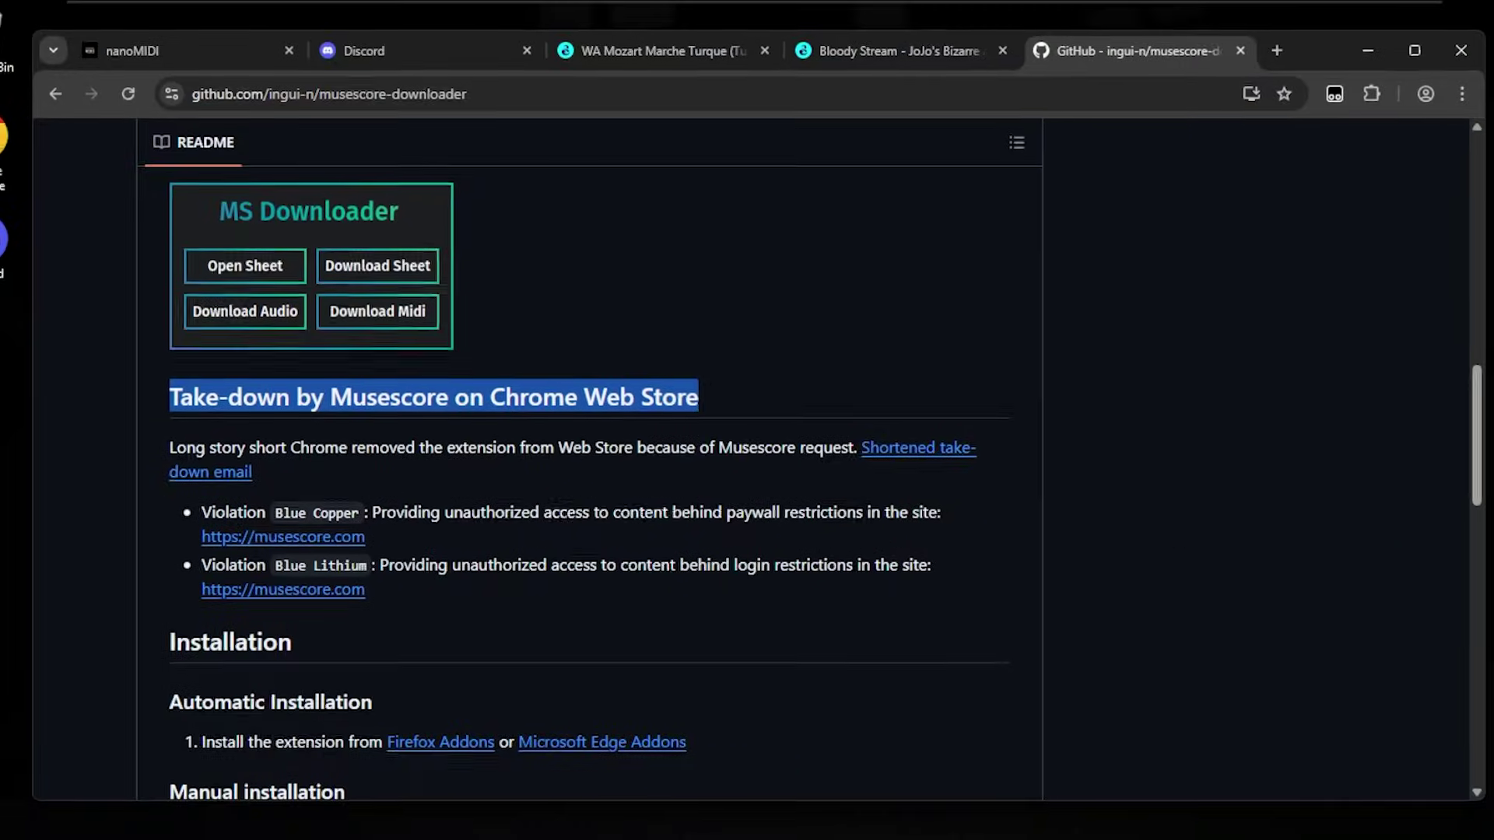
Step: Open the Musescore Downloader v0.5.15 release on GitHub and scroll down to its assets
{"action": "scroll", "coordinate": [747, 459], "scroll_direction": "up", "scroll_amount": 3}
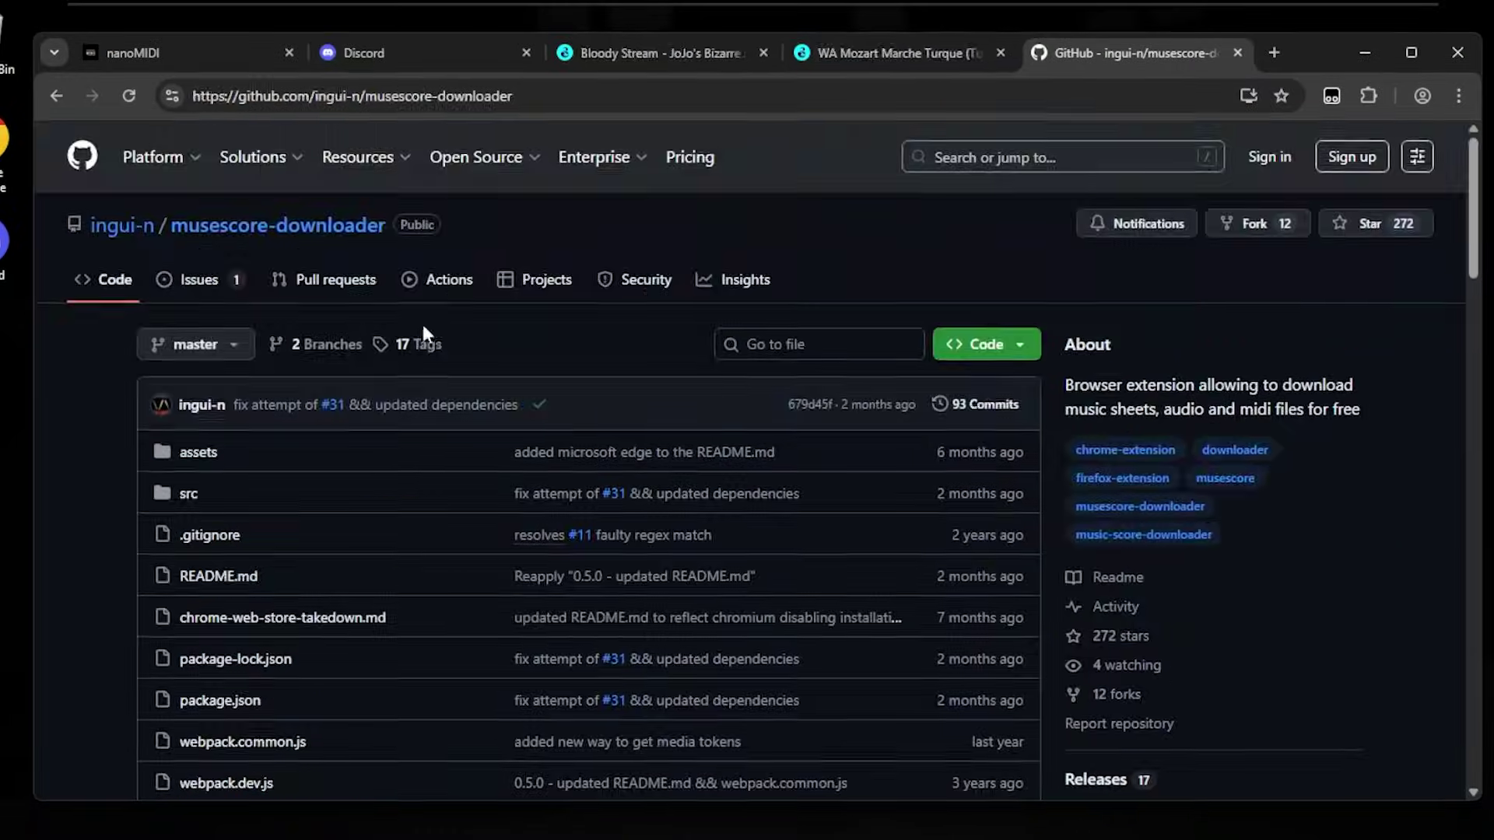
{"action": "left_click", "coordinate": [458, 98]}
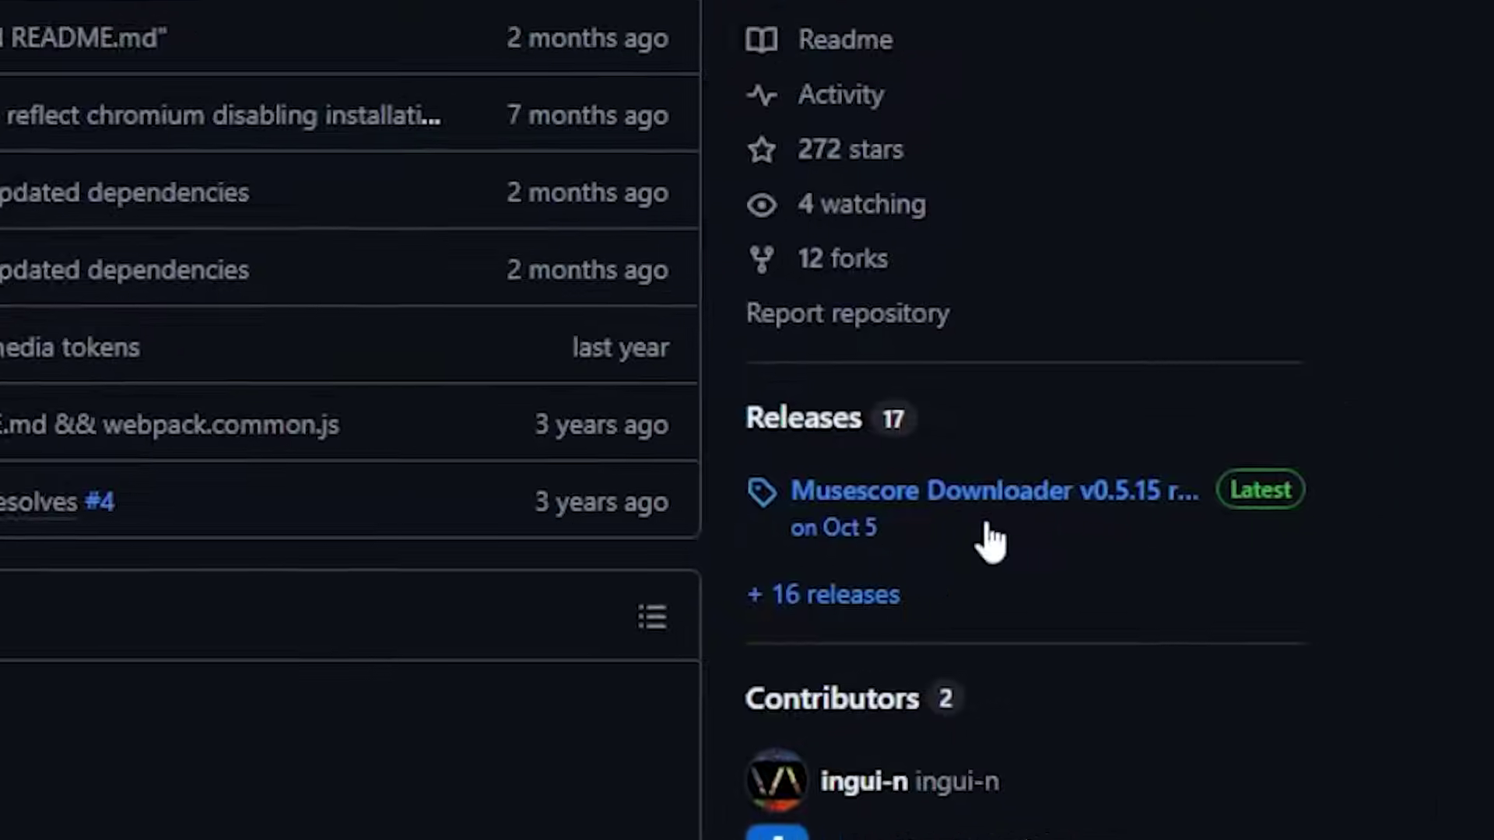
{"action": "left_click", "coordinate": [728, 506]}
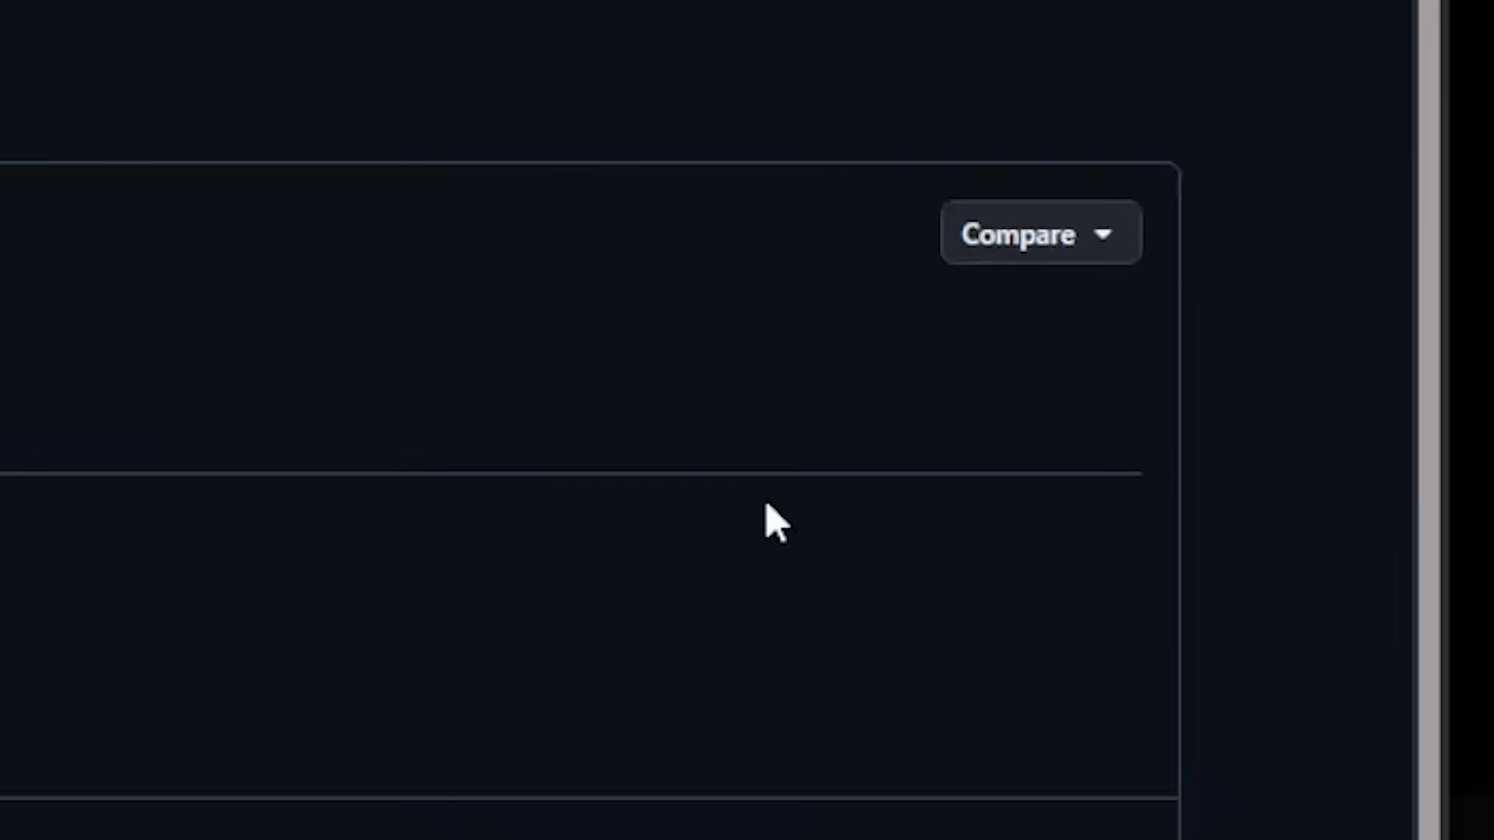
{"action": "scroll", "coordinate": [911, 510], "scroll_direction": "down", "scroll_amount": 10}
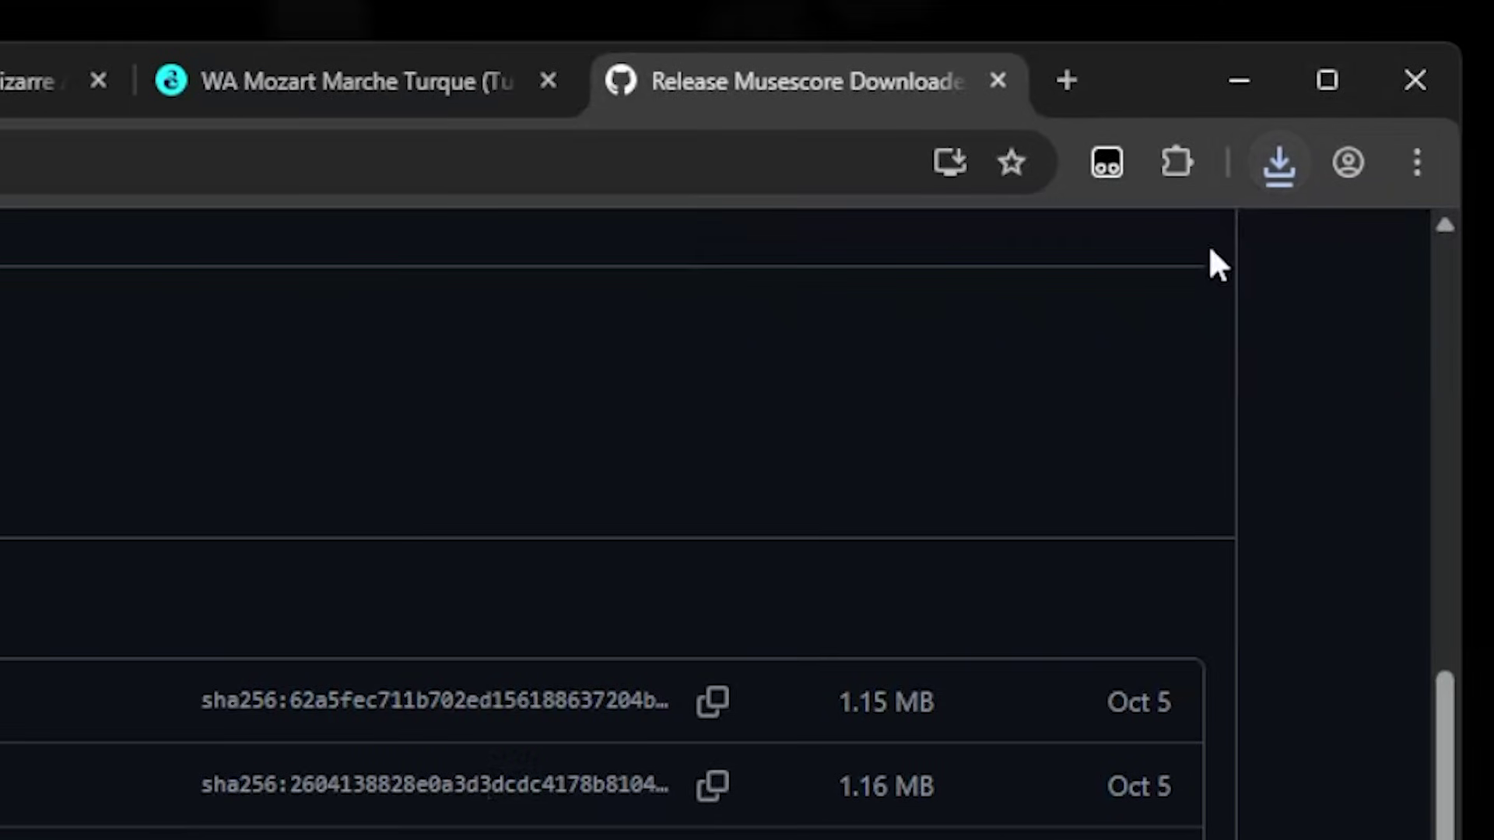
Step: Install Music Score Downloader 0.5.15 by dropping the downloaded zip onto the extensions management page
{"action": "left_click", "coordinate": [1171, 166]}
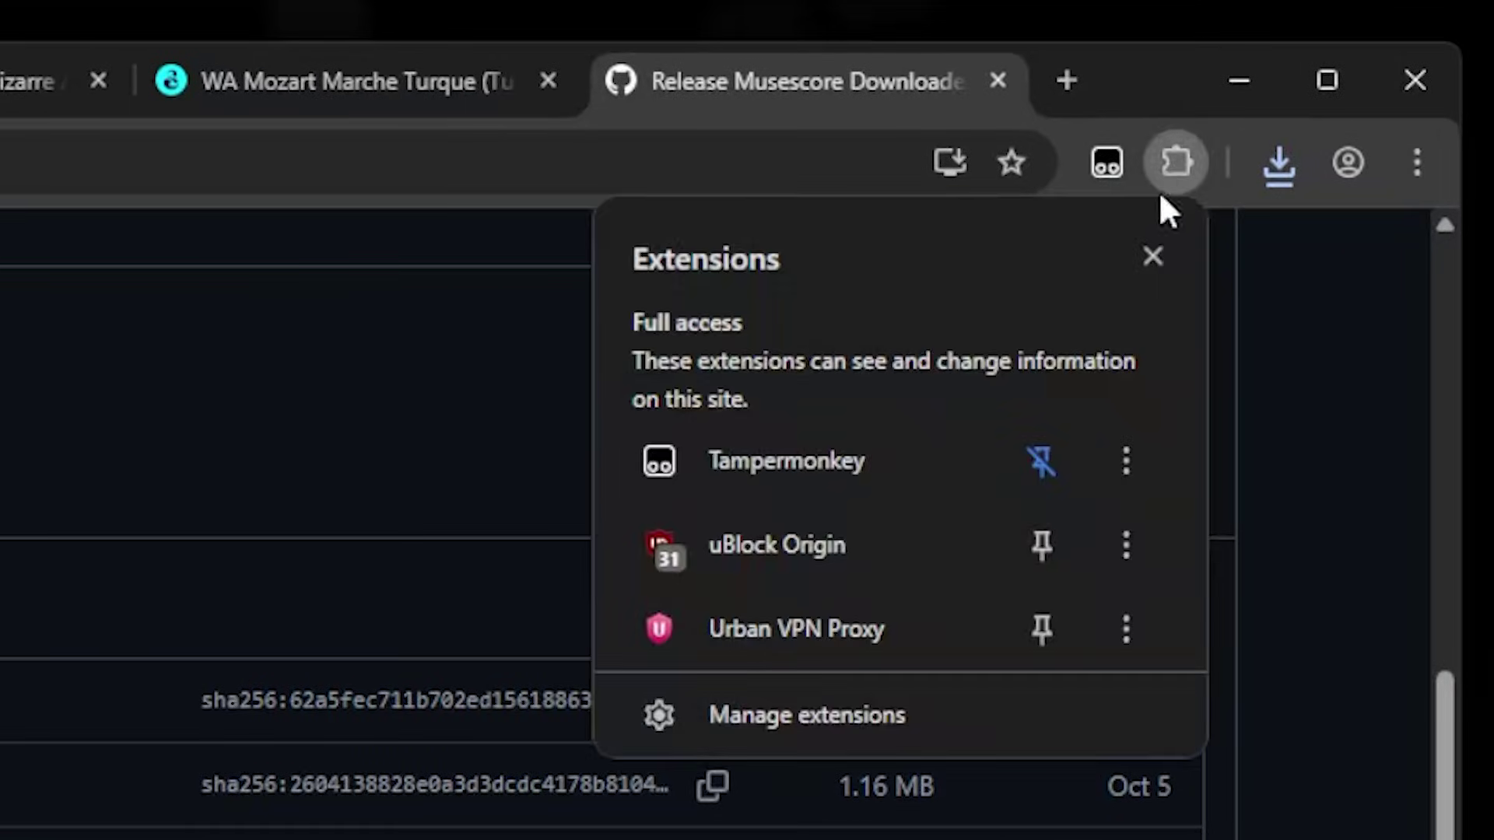
{"action": "left_click", "coordinate": [809, 731]}
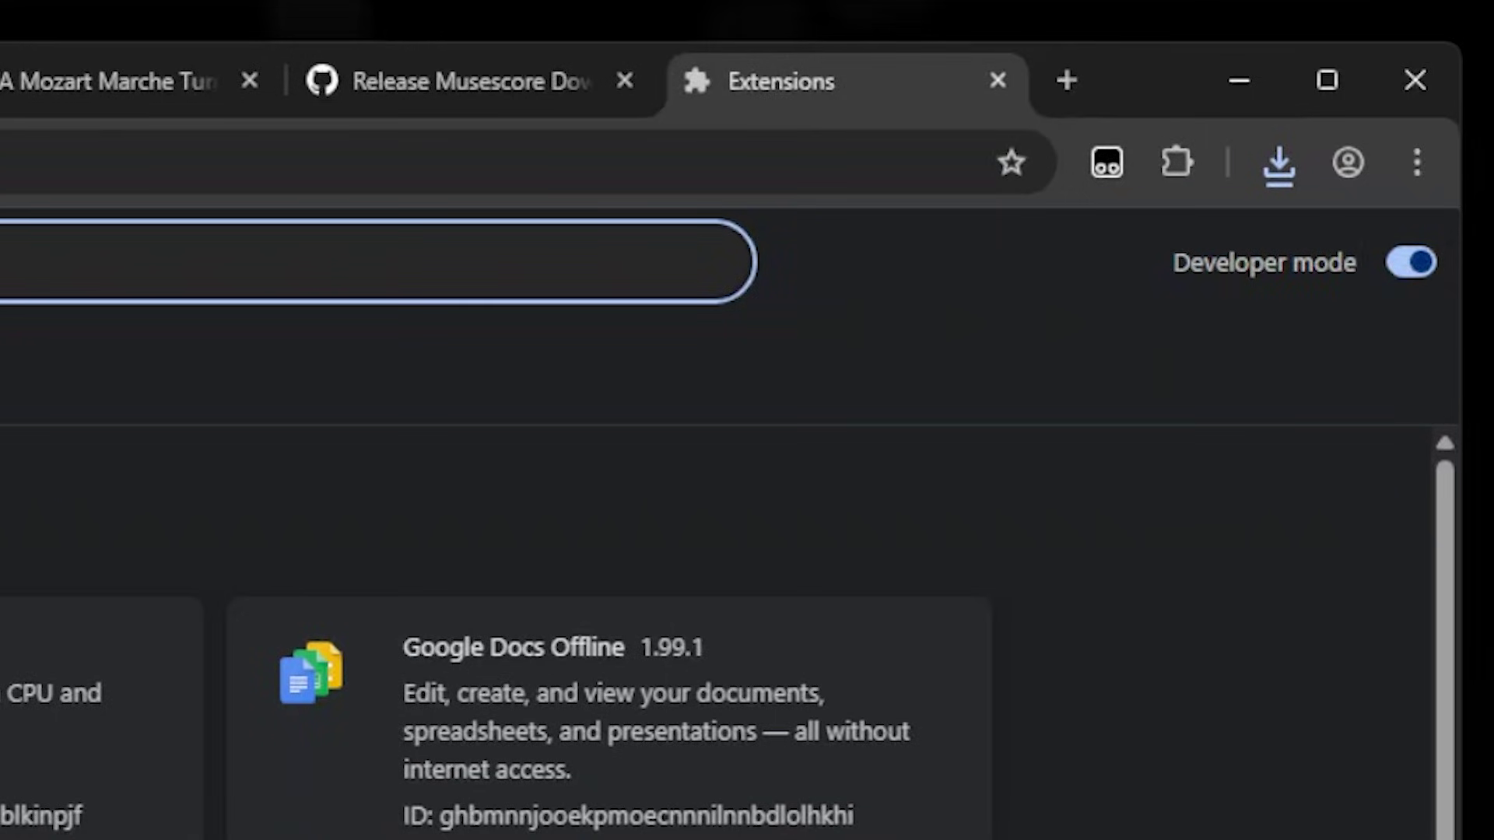
{"action": "left_click", "coordinate": [1273, 165]}
{"action": "left_click_drag", "start_coordinate": [923, 344], "coordinate": [78, 793]}
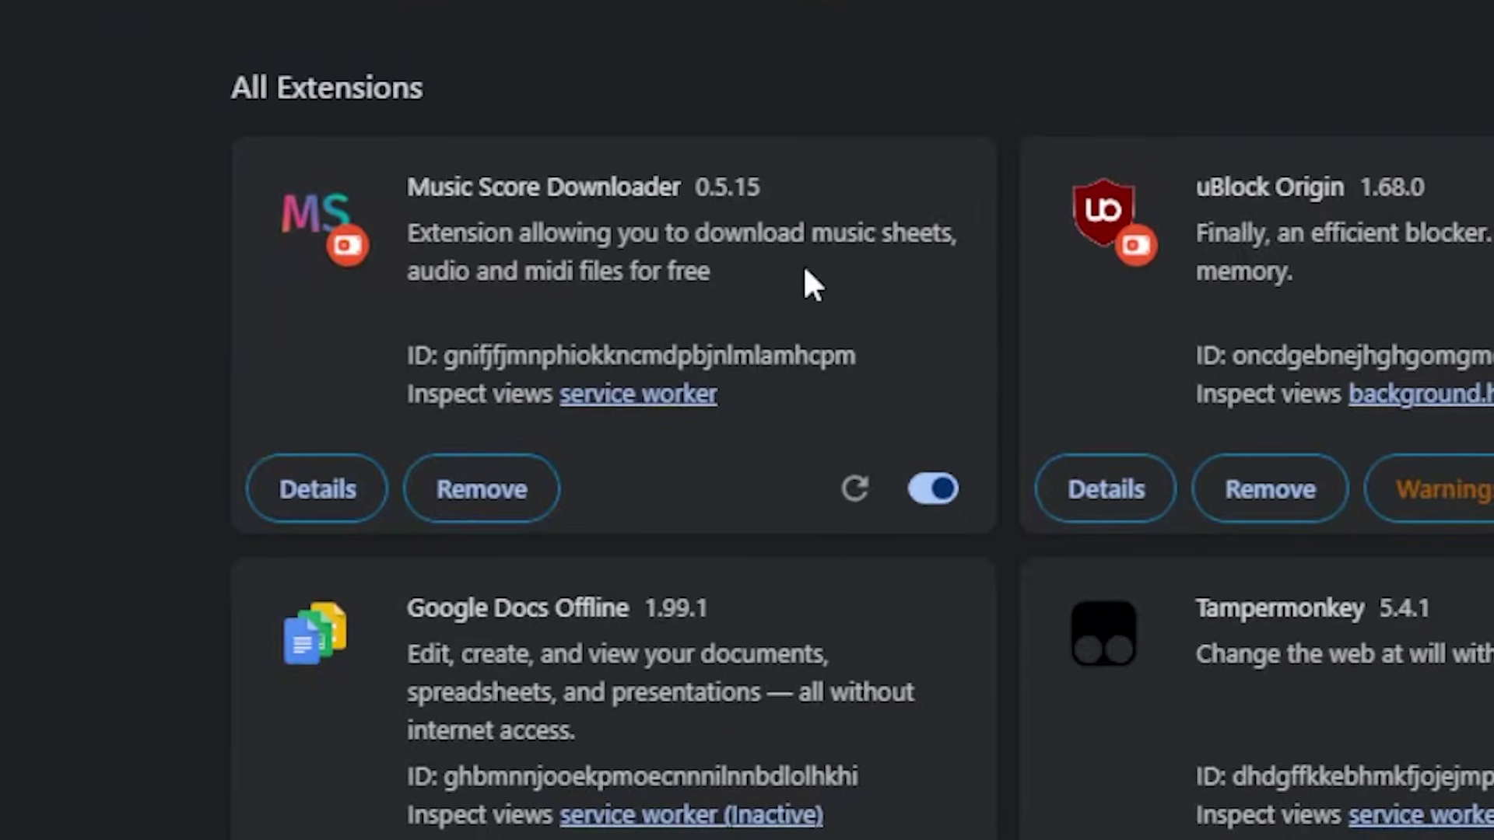
Step: Pin Music Score Downloader to the toolbar and go back to the Turkish March score tab
{"action": "left_click", "coordinate": [1327, 53]}
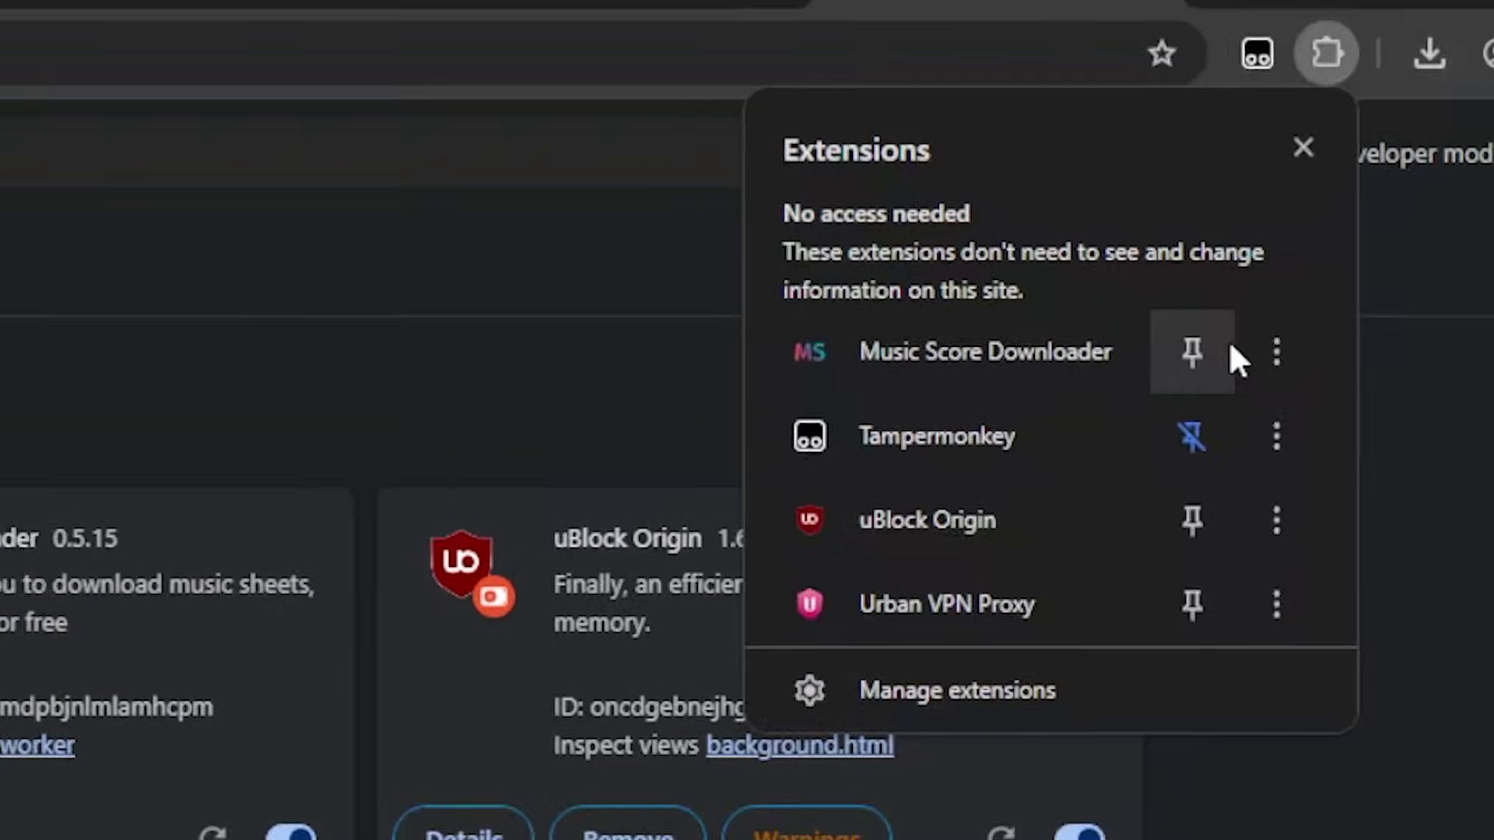
{"action": "left_click", "coordinate": [1192, 352]}
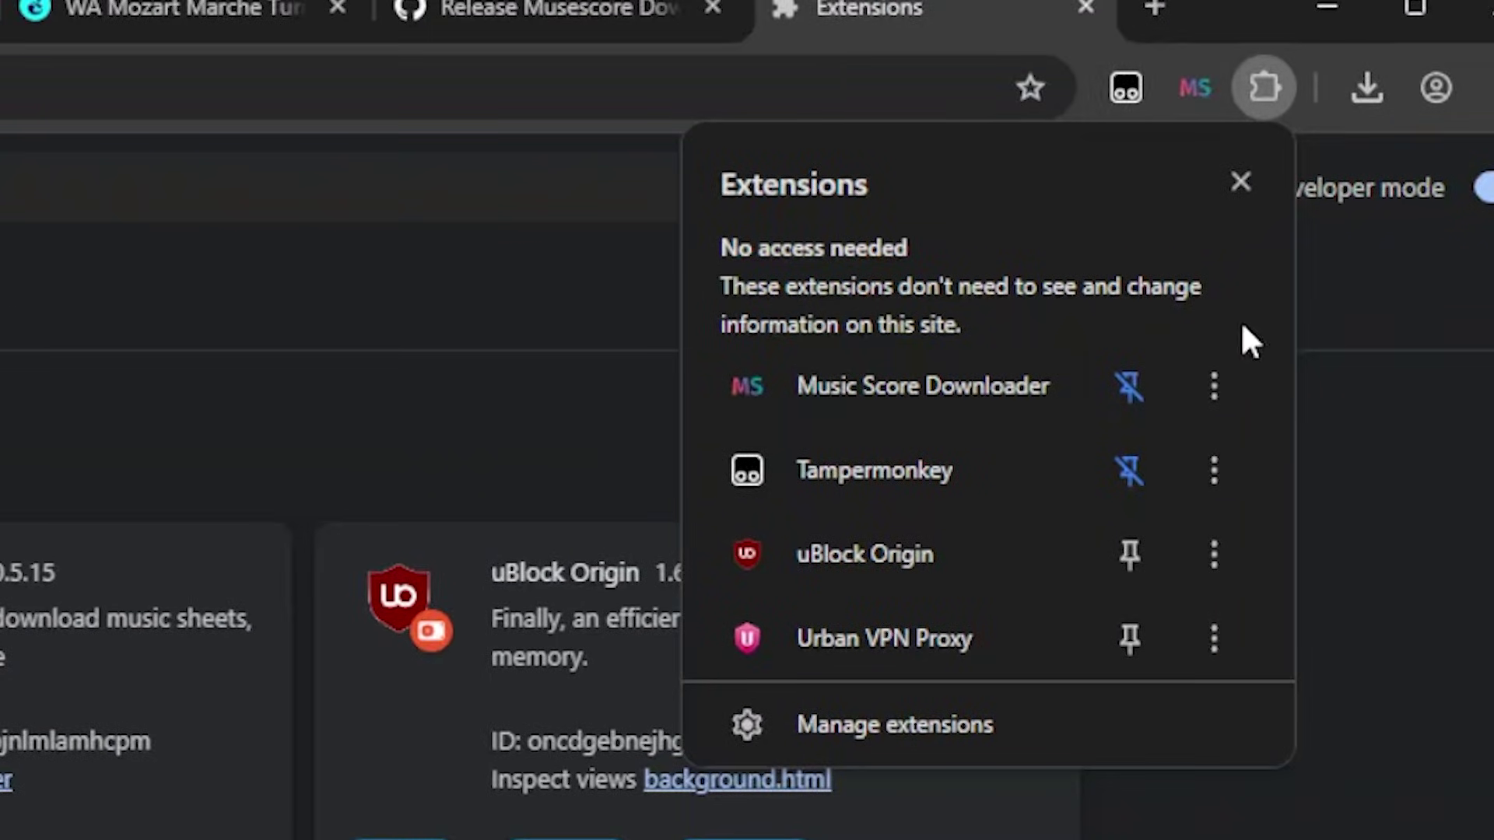
{"action": "left_click", "coordinate": [1276, 86]}
{"action": "left_click", "coordinate": [180, 21]}
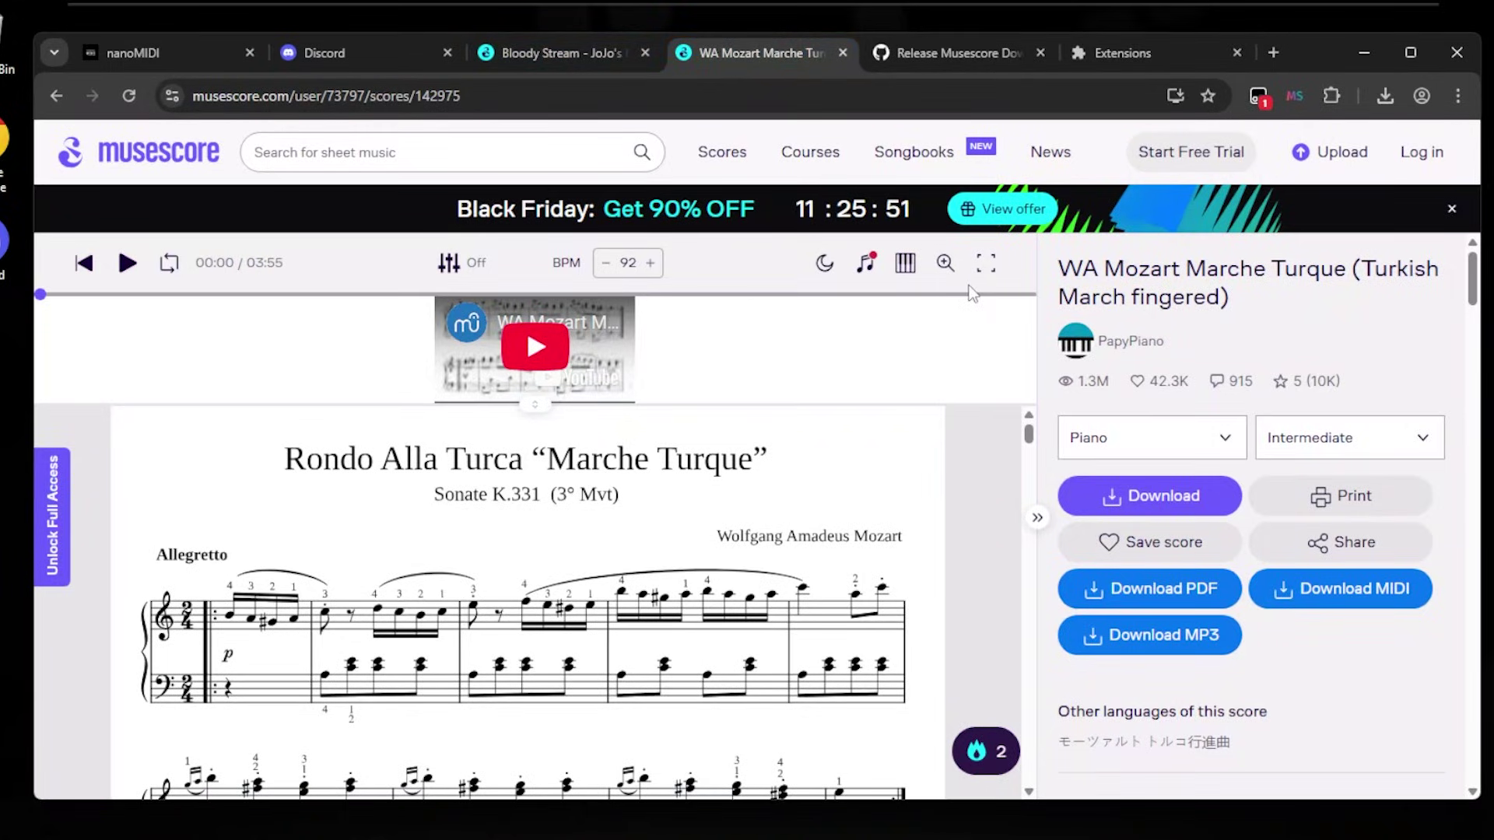
Step: Reload the Marche Turque score page and choose Download Midi in the Music Score Downloader popup
{"action": "left_click", "coordinate": [132, 91]}
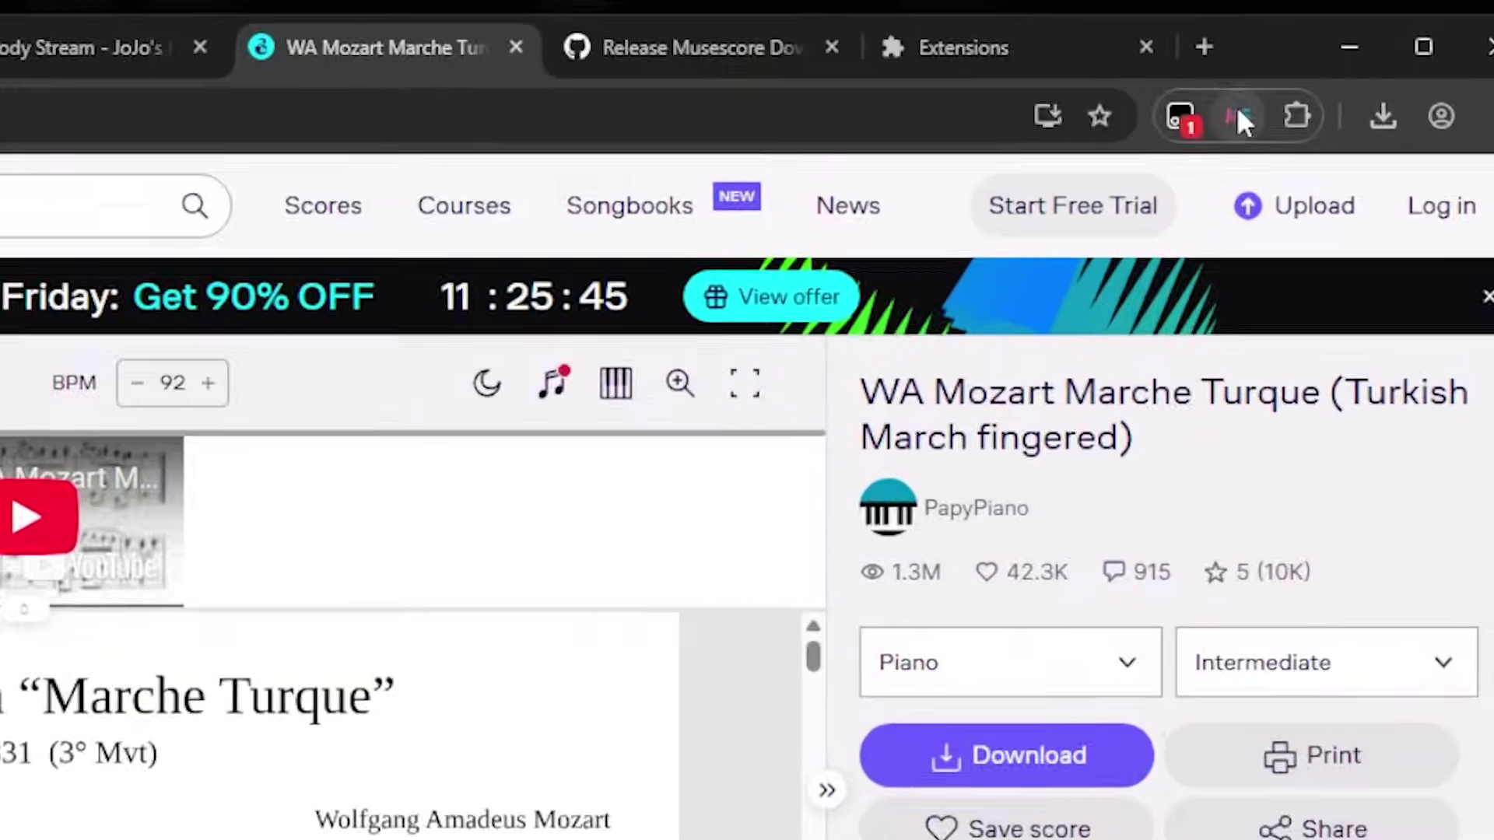
{"action": "left_click", "coordinate": [1295, 97]}
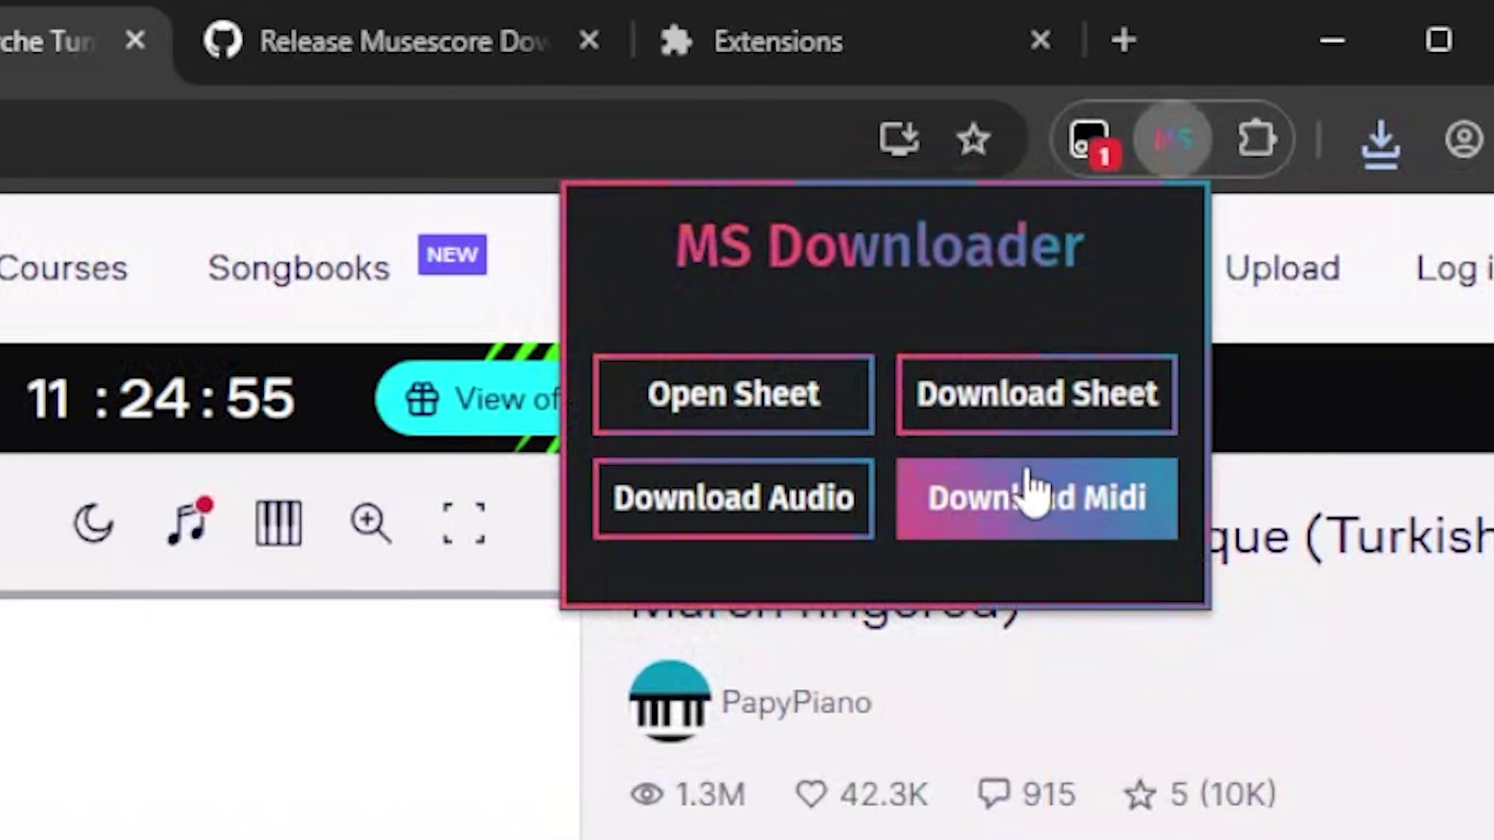
{"action": "left_click", "coordinate": [1031, 490]}
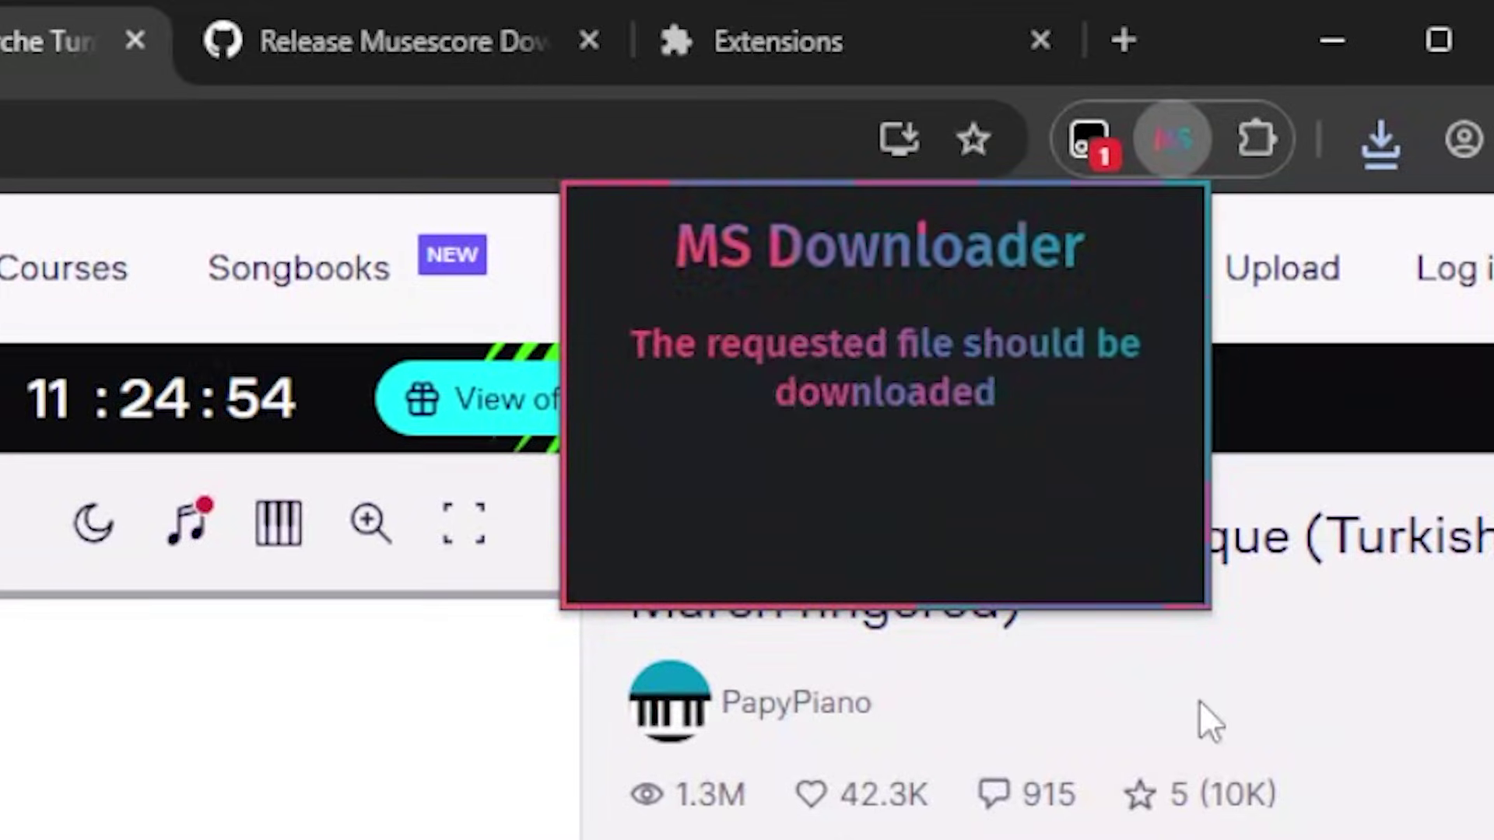